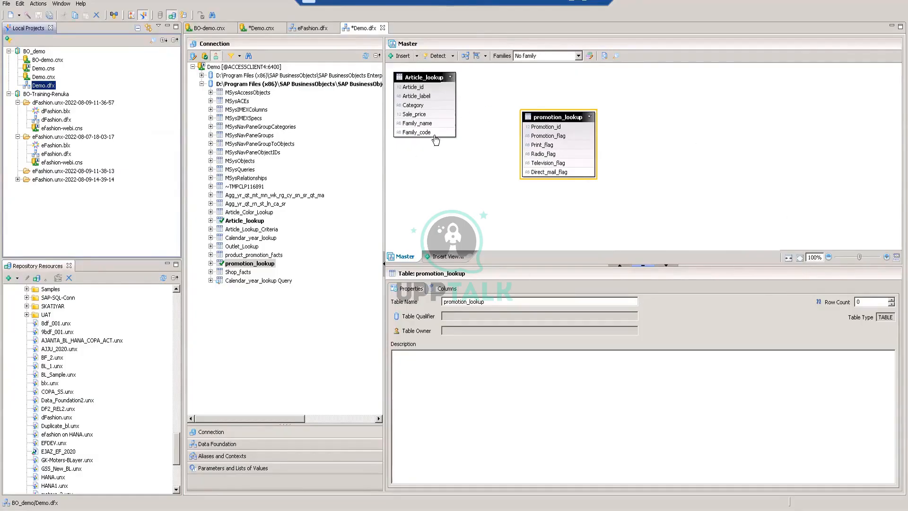
Insert both Agg_yr tables, Article_Color_Lookup, Article_Lookup_Criteria, Calendar_year_lookup, Outlet_Lookup, product_promotion_facts and Shop_facts into the data foundation
click(417, 56)
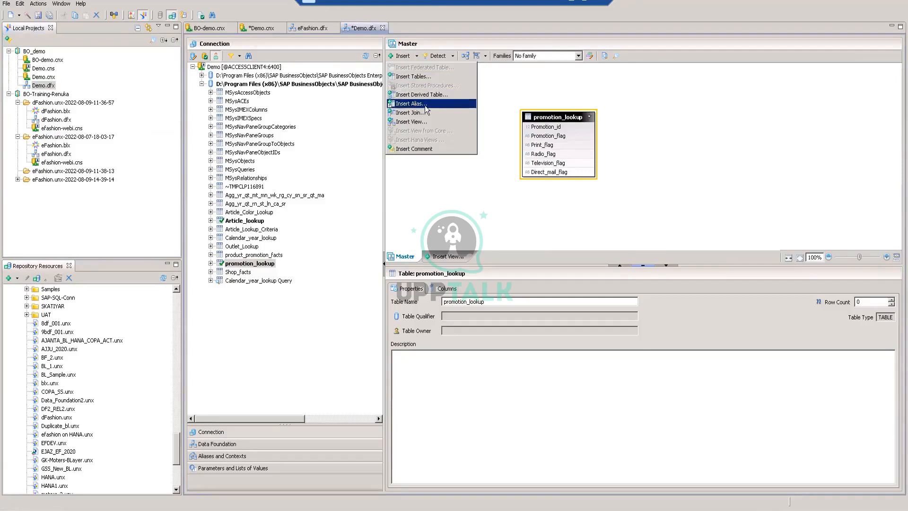
click(406, 77)
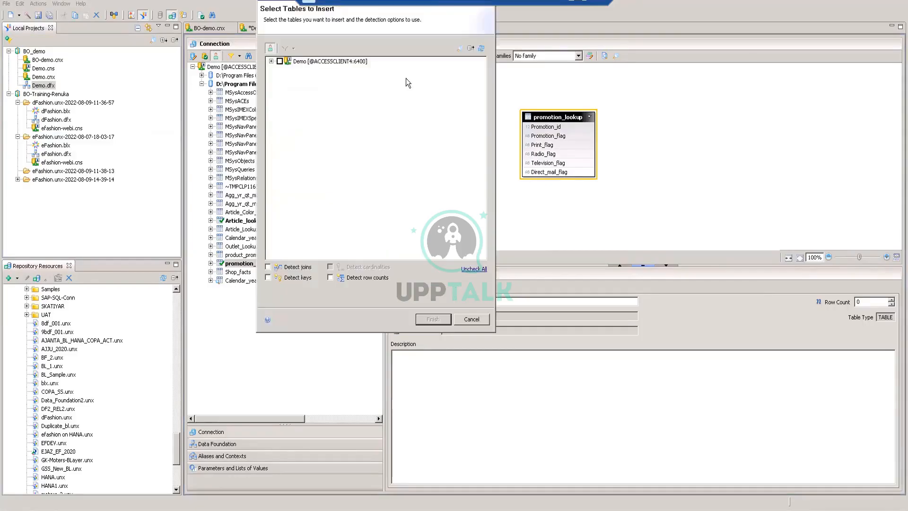
click(271, 62)
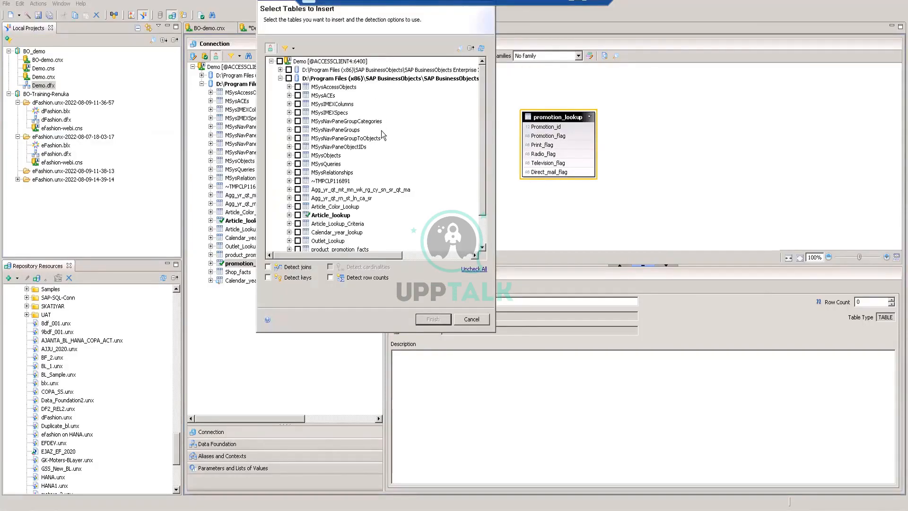
scroll(381, 132, down, 2)
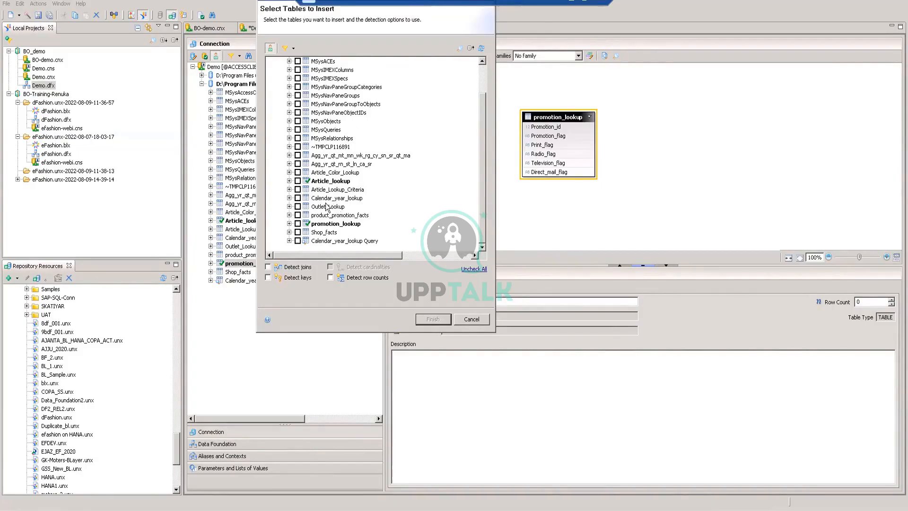
click(297, 189)
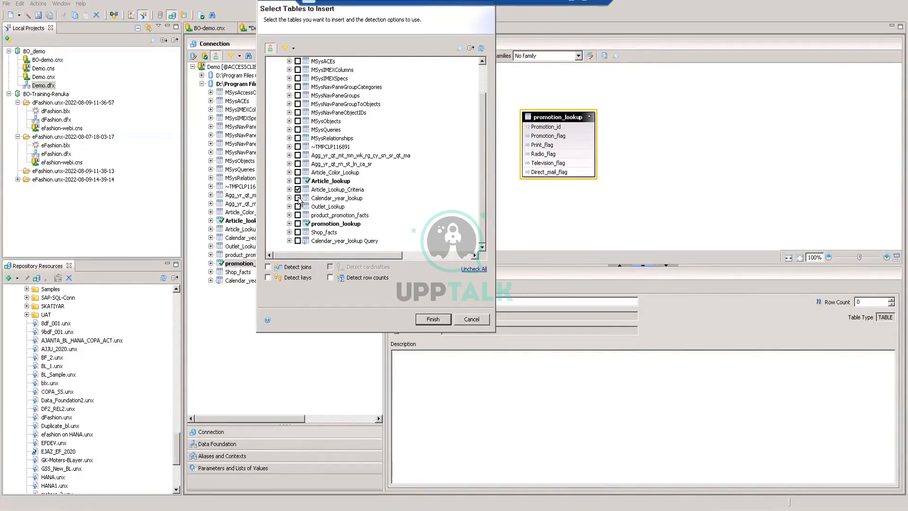
click(298, 172)
click(298, 189)
click(298, 189)
click(298, 198)
click(298, 207)
click(298, 215)
click(297, 156)
click(430, 320)
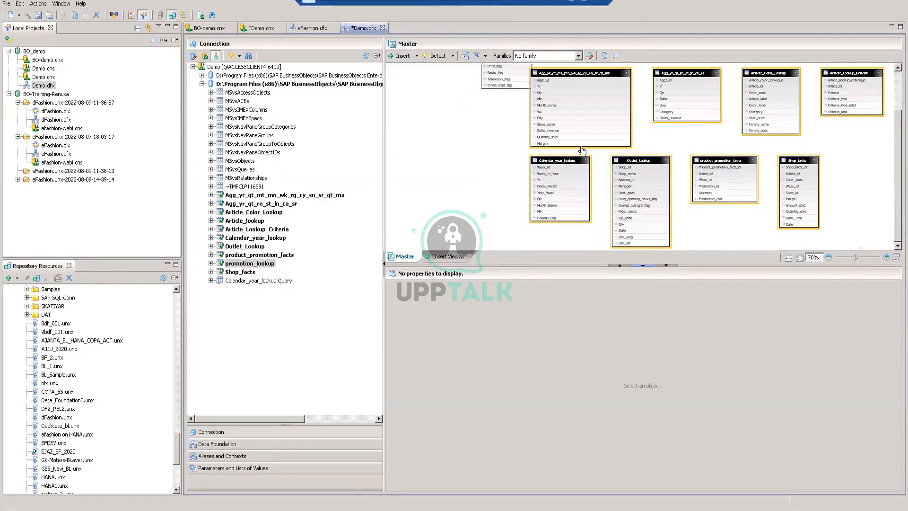
Enlarge the data foundation diagram by hiding the properties area and narrowing the connection list, with the zoom at 110%
click(666, 266)
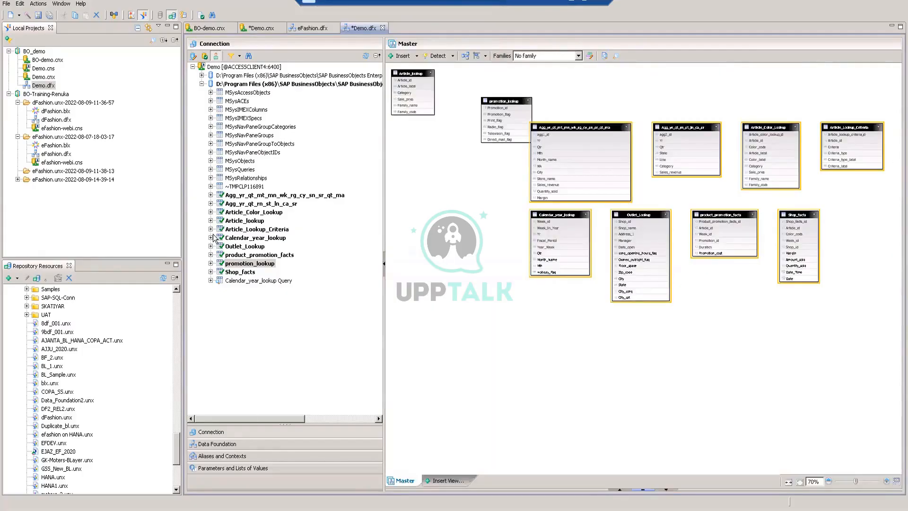
click(862, 481)
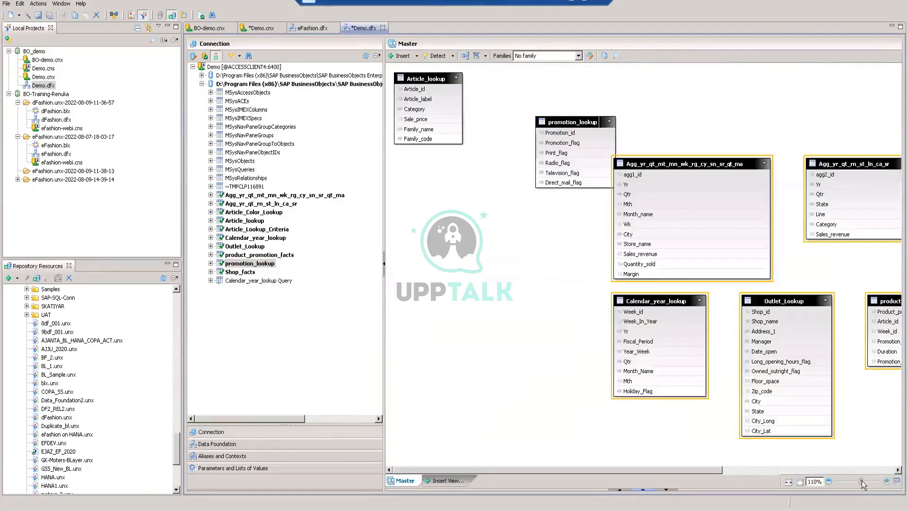
drag(383, 212, 255, 211)
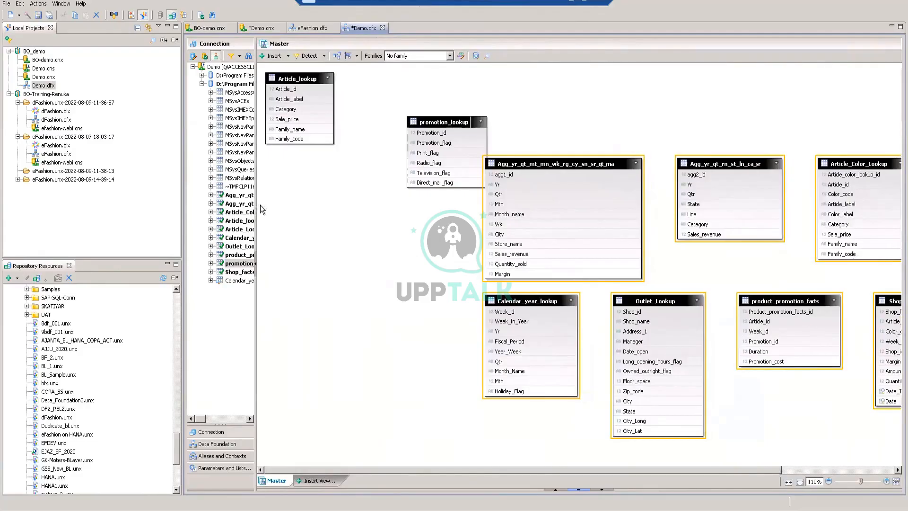
Move promotion_lookup below Article_lookup and shift the Agg_yr_qt_mt_mn_wk_rg_cy_sn_sr_qt_ma table upward to clear the overlap
mouse_move(443, 117)
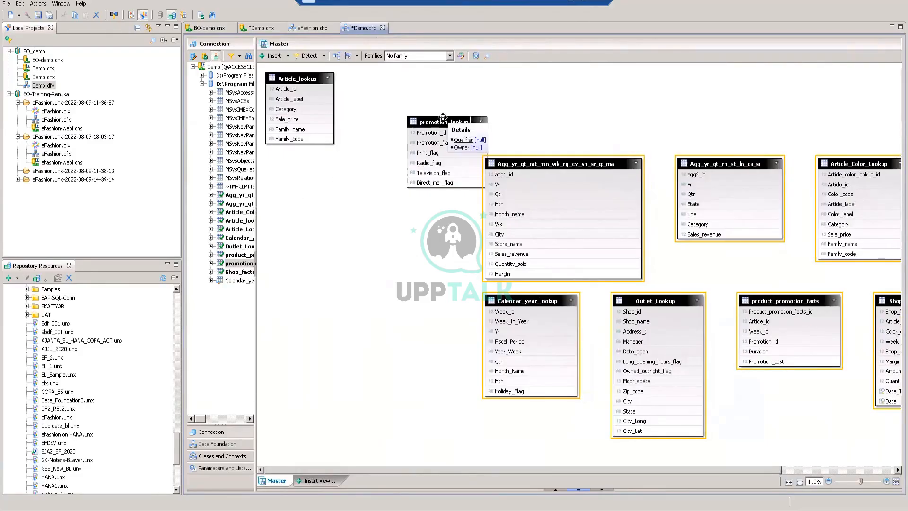
drag(443, 117, 330, 205)
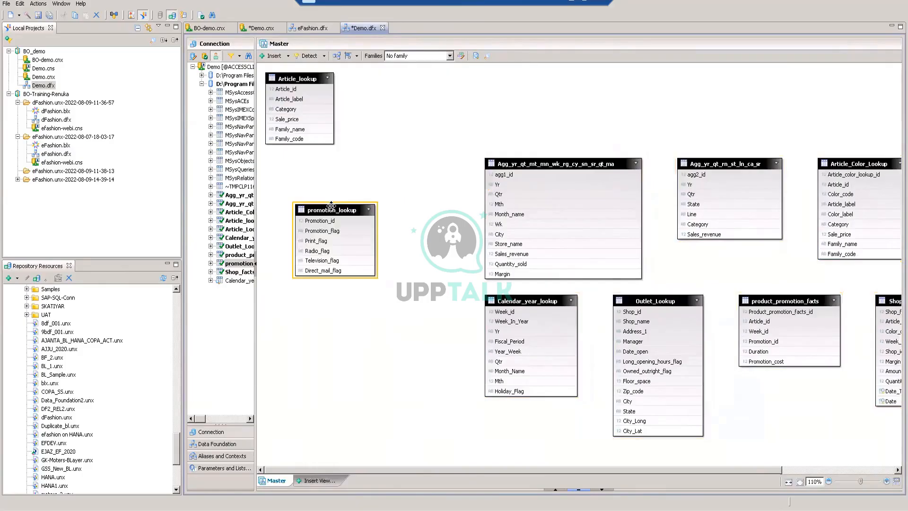
drag(527, 164, 525, 107)
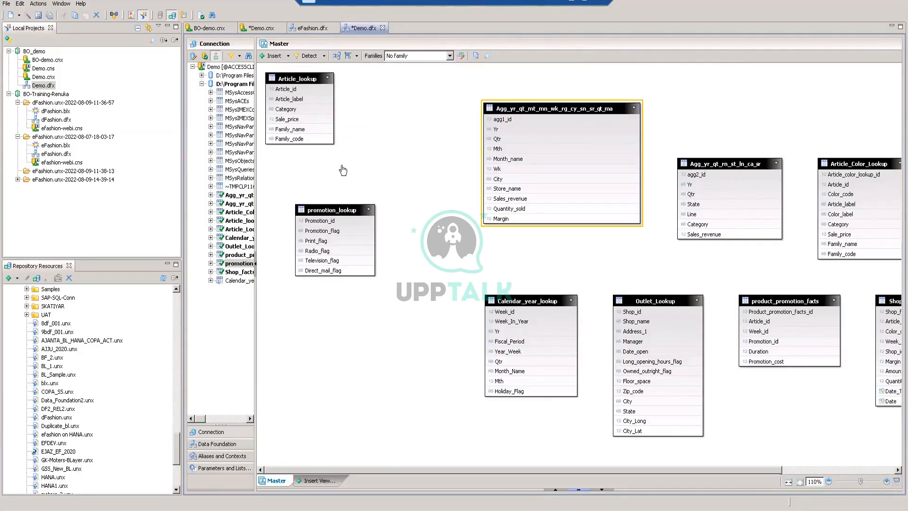
drag(327, 208, 357, 210)
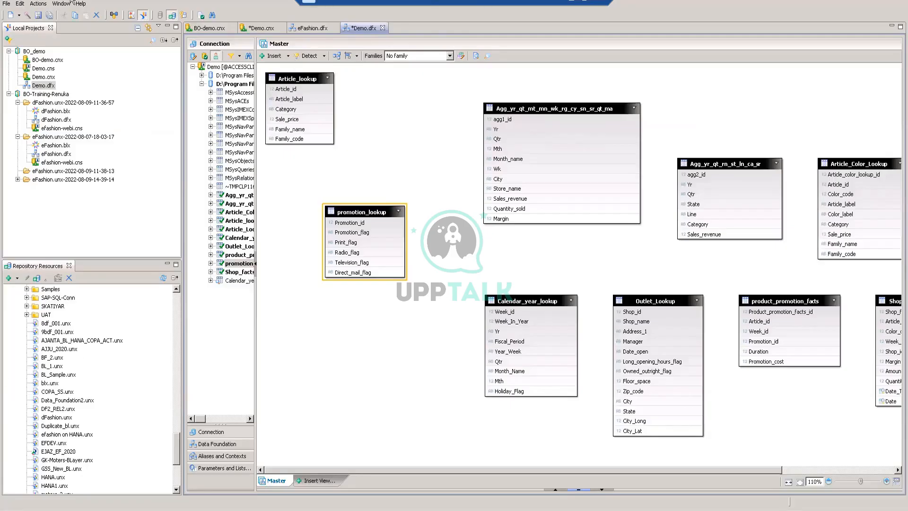
Place Shop_facts just below the Agg_yr_qt_mt_mn_wk_rg_cy_sn_sr_qt_ma table and move Calendar_year_lookup below promotion_lookup
drag(528, 471, 710, 464)
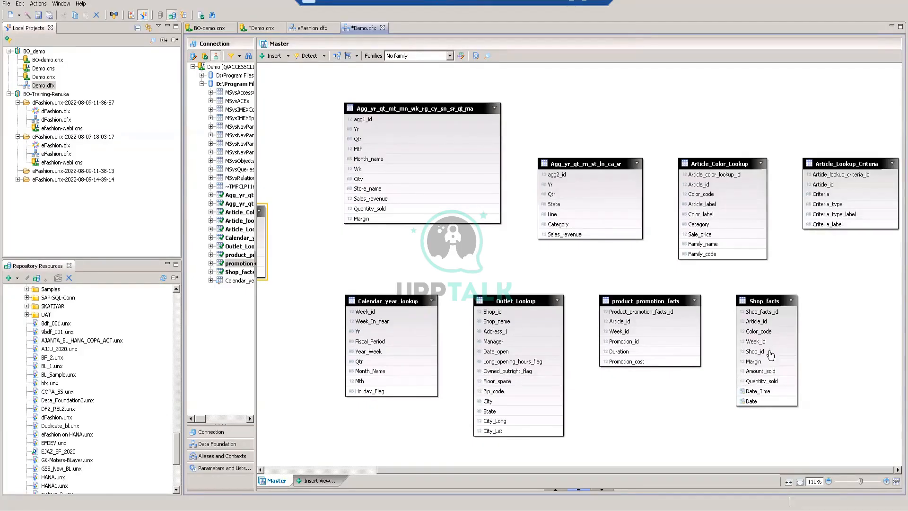
mouse_move(776, 303)
drag(692, 470, 623, 475)
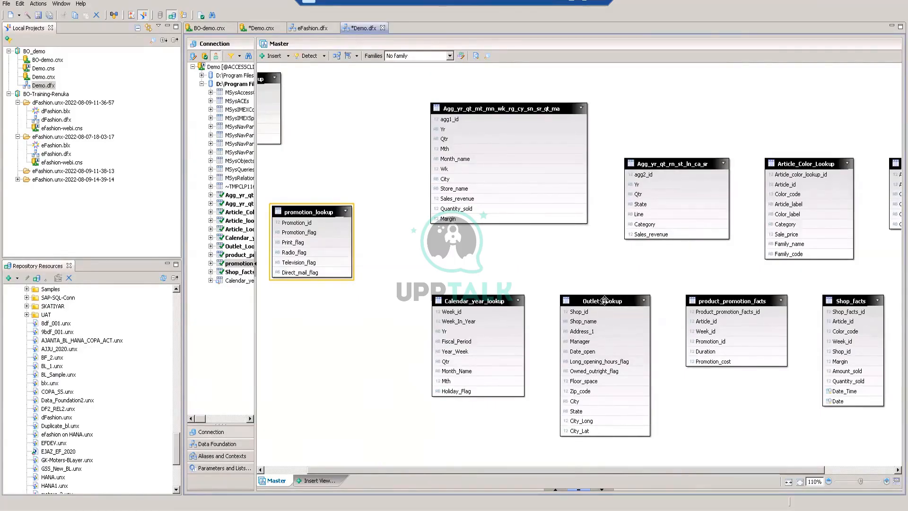
mouse_move(851, 301)
drag(858, 300, 482, 247)
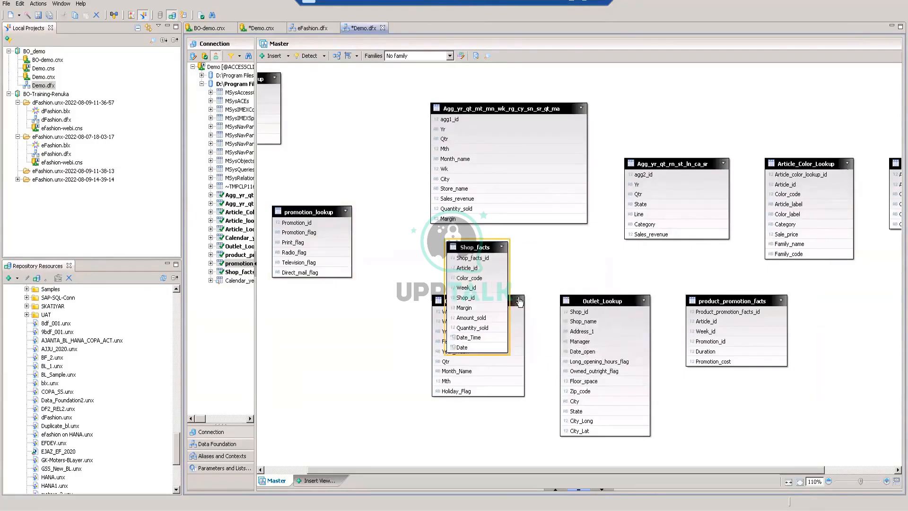
drag(433, 307, 305, 348)
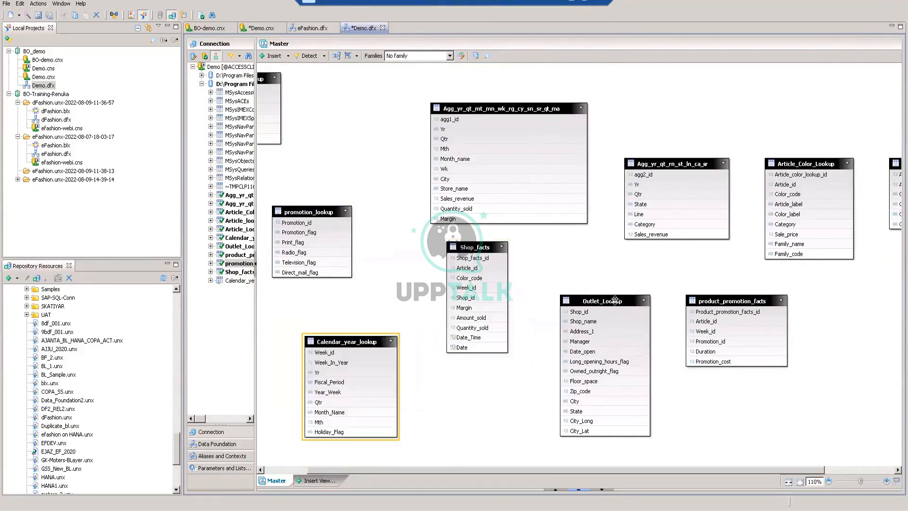
Place product_promotion_facts to the right of Shop_facts and move Outlet_Lookup below and to the right of it
drag(614, 299, 796, 328)
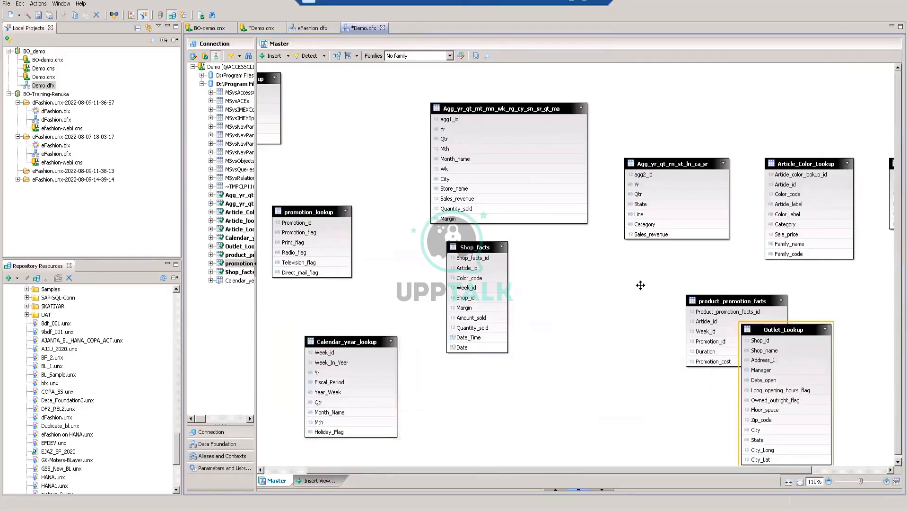
drag(731, 301, 605, 267)
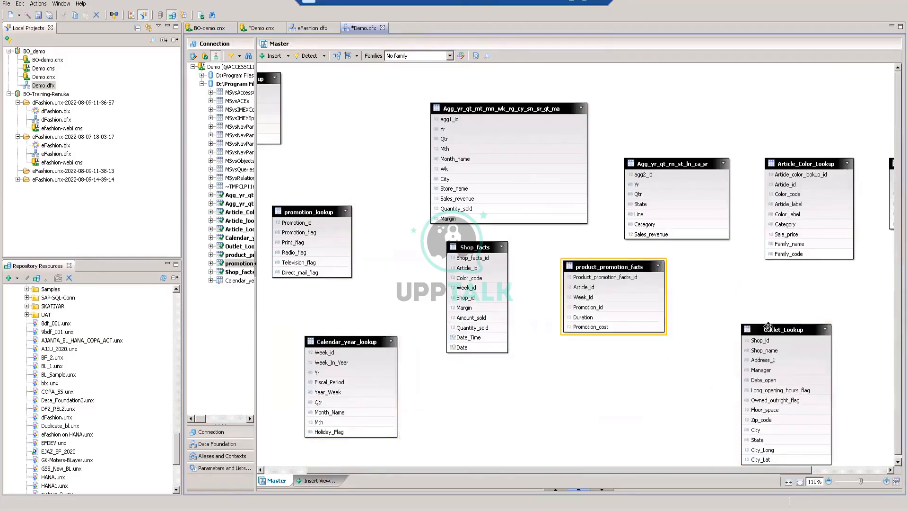
drag(767, 326, 709, 331)
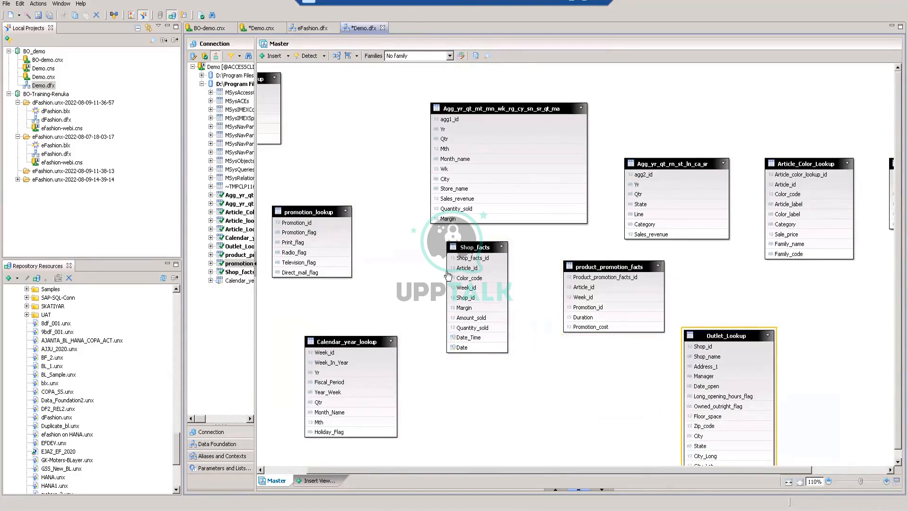
Spread the tables around Shop_facts, raising it and the large Agg_yr table and placing Article_lookup between promotion_lookup and Shop_facts
drag(424, 469, 376, 468)
drag(601, 105, 636, 78)
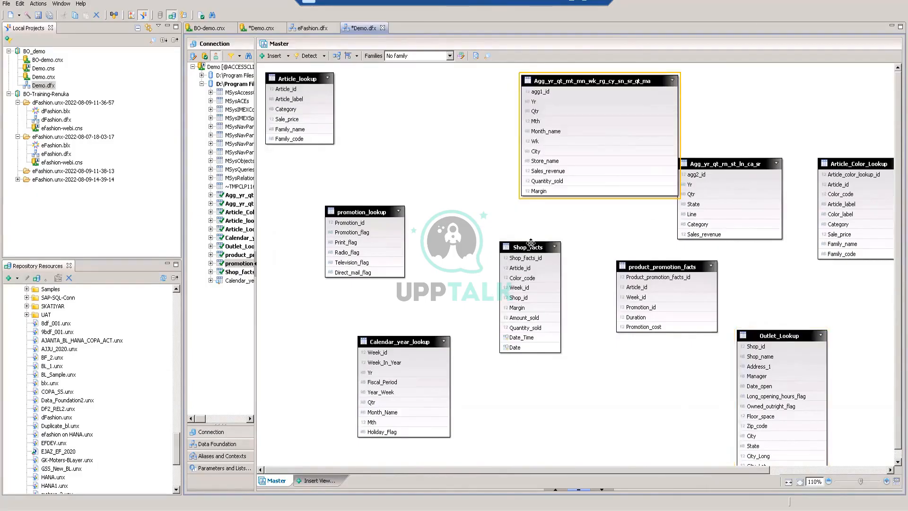
drag(531, 242, 542, 220)
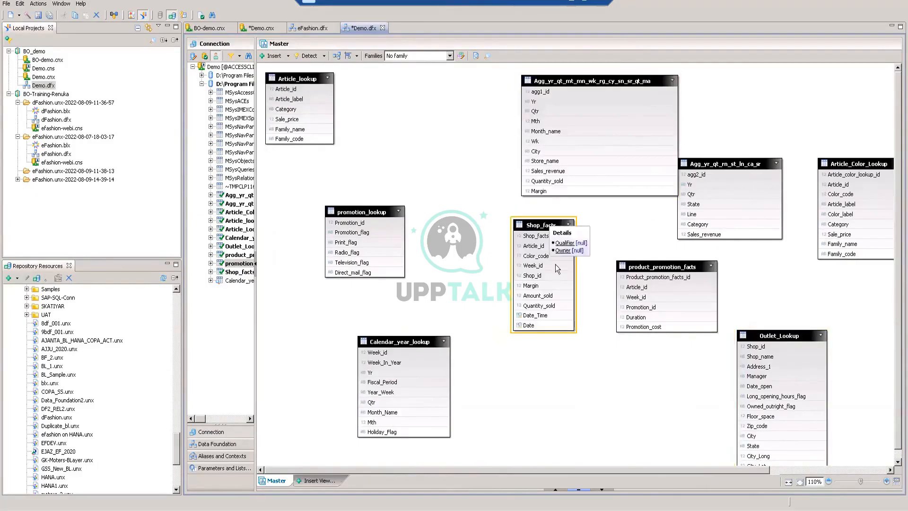
drag(306, 77, 448, 159)
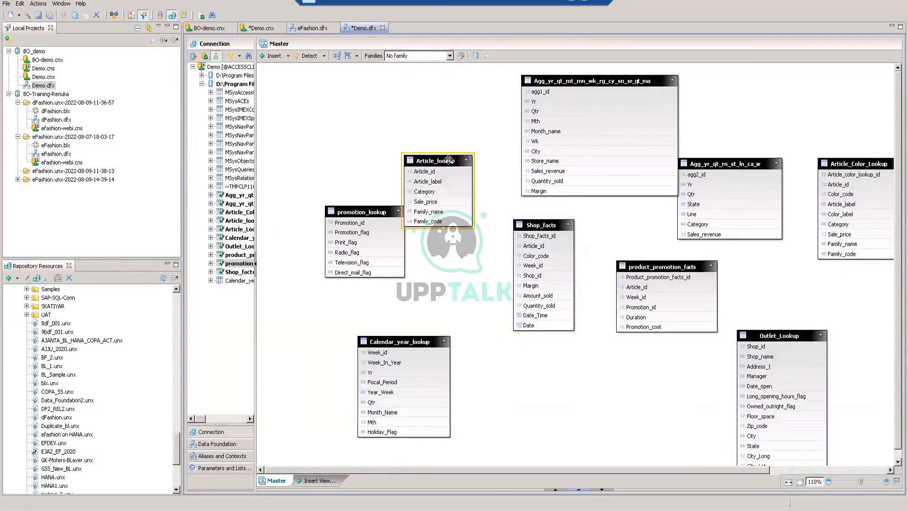
drag(358, 216, 331, 221)
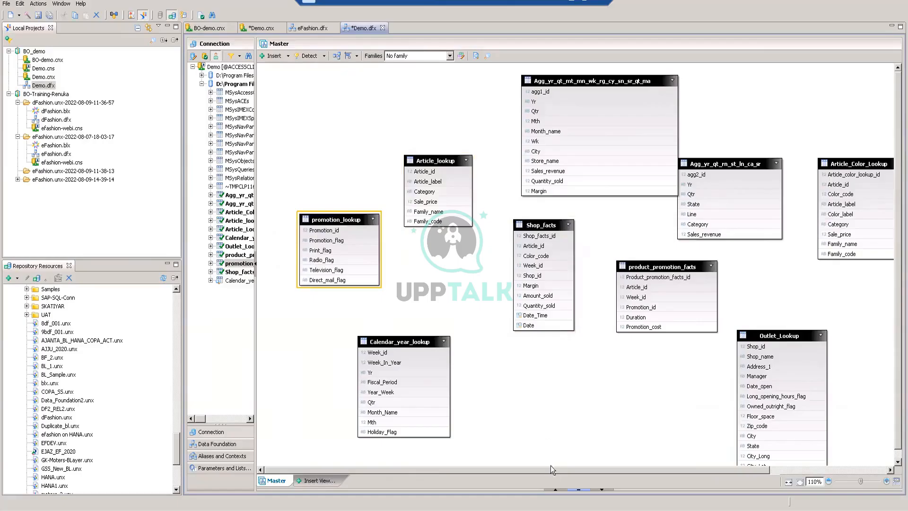
Move Article_Lookup_Criteria below Shop_facts and shift Agg_yr_qt_rn_st_ln_ca_sr upward, clear of the other aggregate table
drag(551, 470, 603, 470)
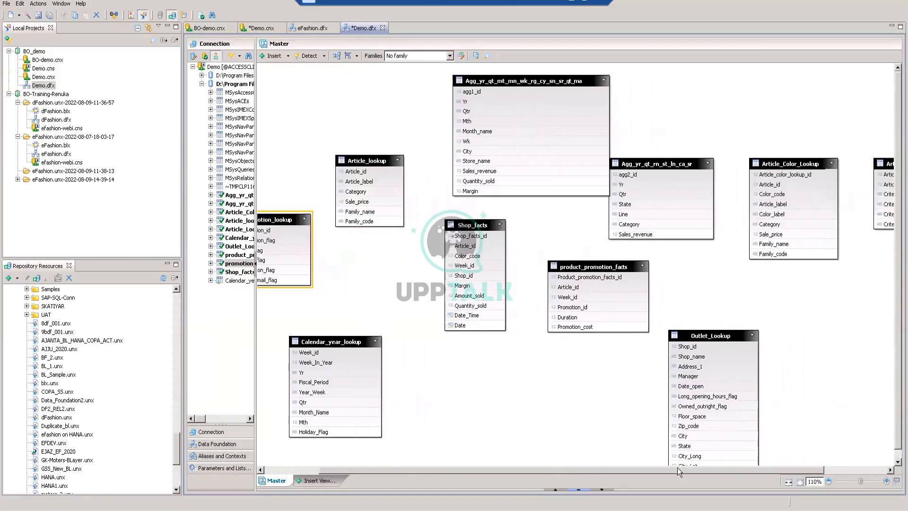
drag(671, 470, 679, 471)
drag(796, 177, 358, 374)
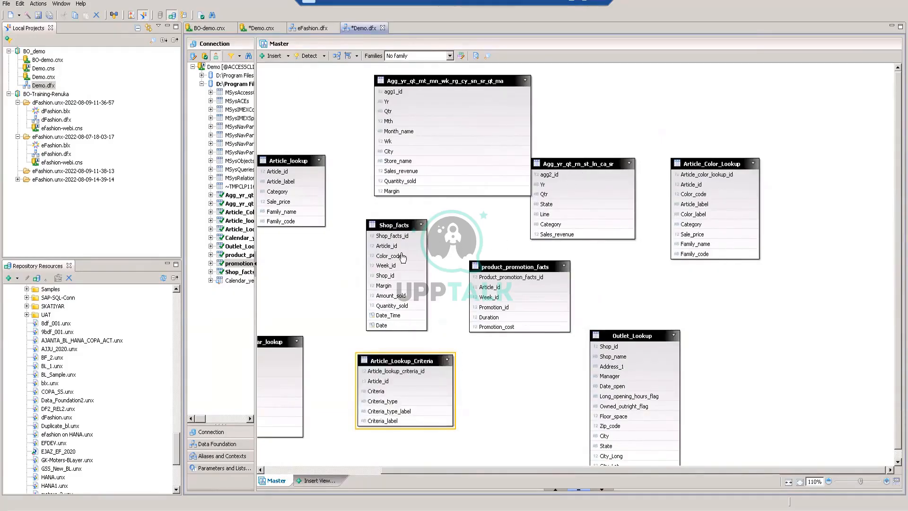
drag(588, 160, 618, 96)
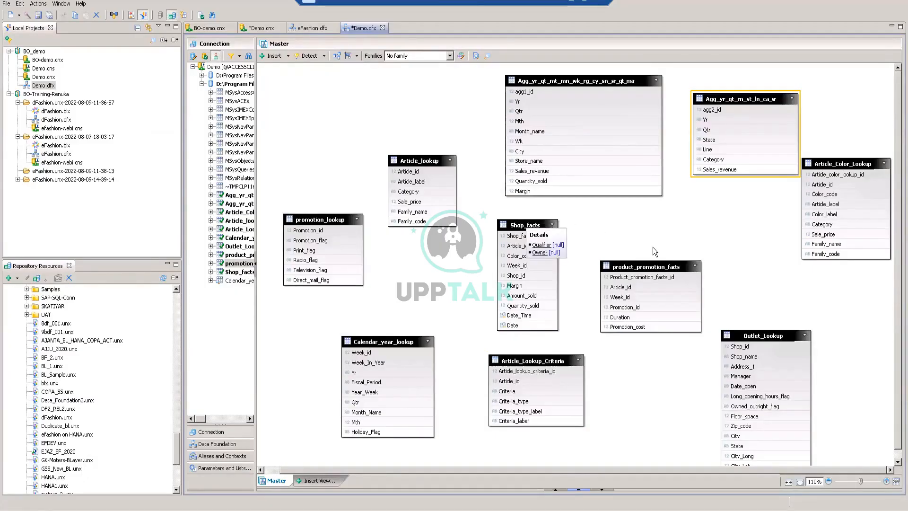
Move Outlet_Lookup closer to Shop_facts and shift product_promotion_facts up and to the right, above it
click(644, 265)
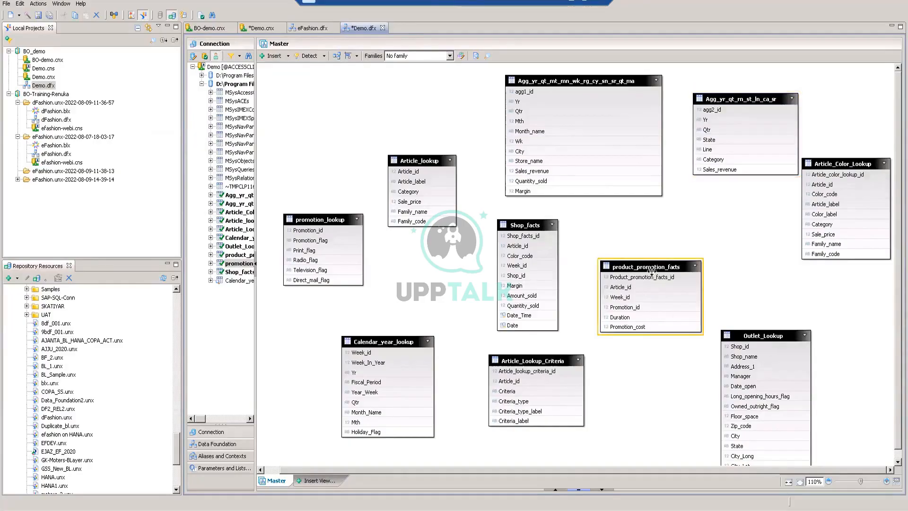
click(651, 235)
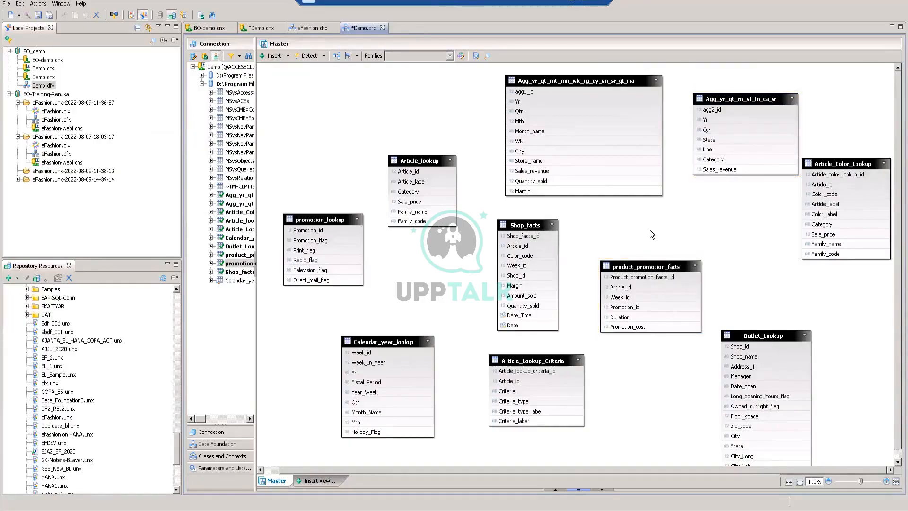
click(525, 224)
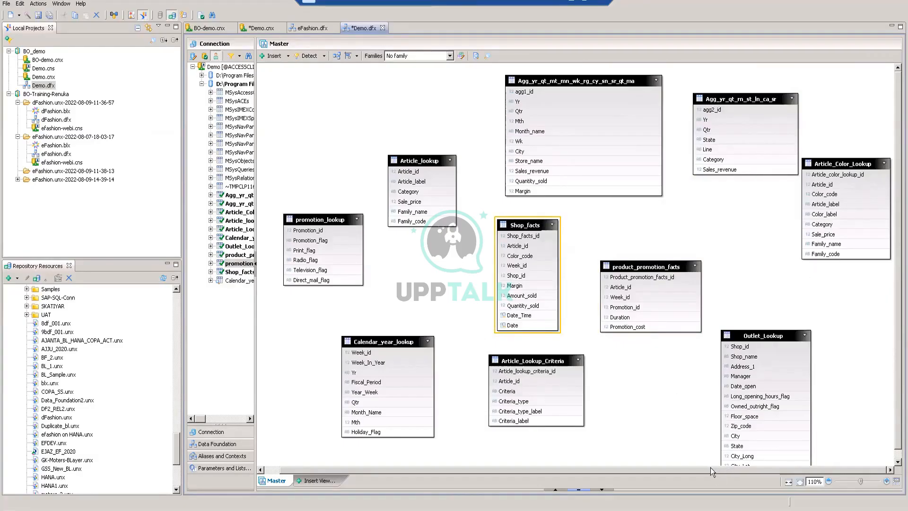
drag(736, 344, 643, 355)
drag(652, 266, 720, 230)
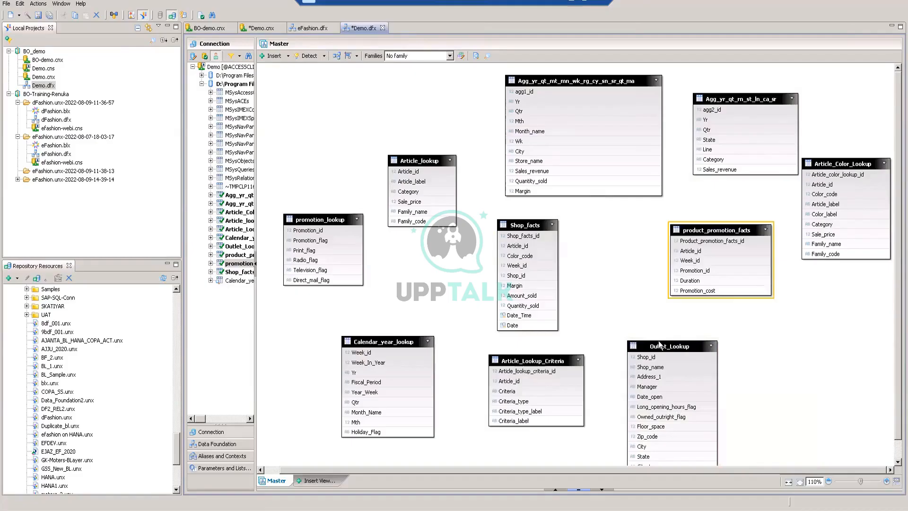
drag(663, 342, 679, 328)
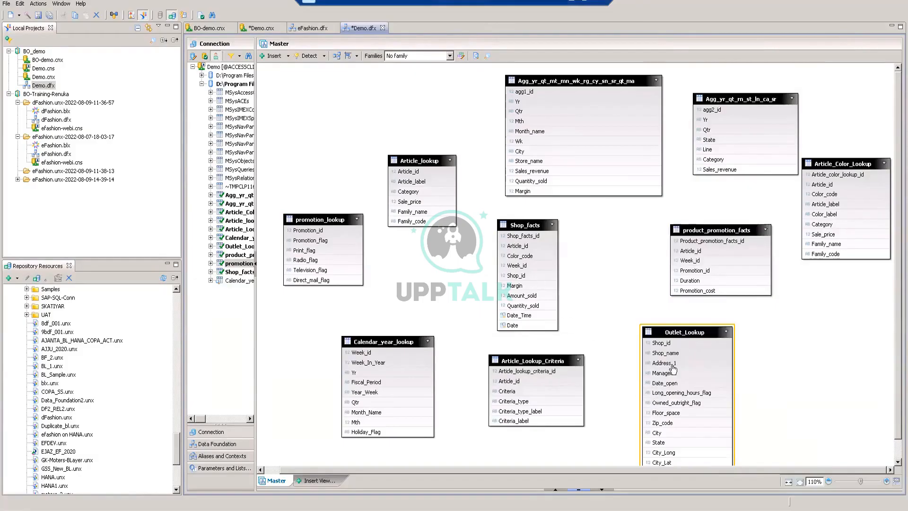
Join the Shop_id column of Outlet_Lookup to the Shop_id column of Shop_facts
mouse_move(665, 351)
drag(652, 349, 558, 275)
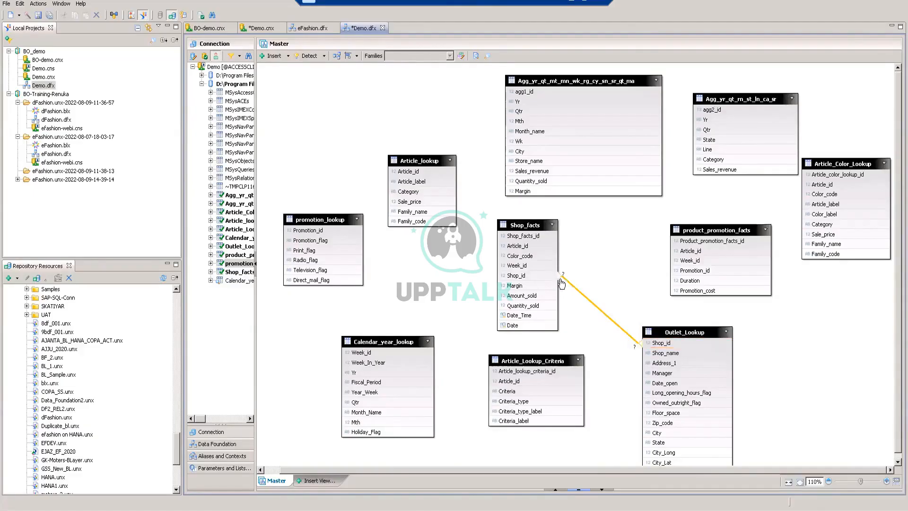
Open the join between Outlet_Lookup and Shop_facts for editing, try other columns, and set it back to Shop_id on both tables
double_click(589, 304)
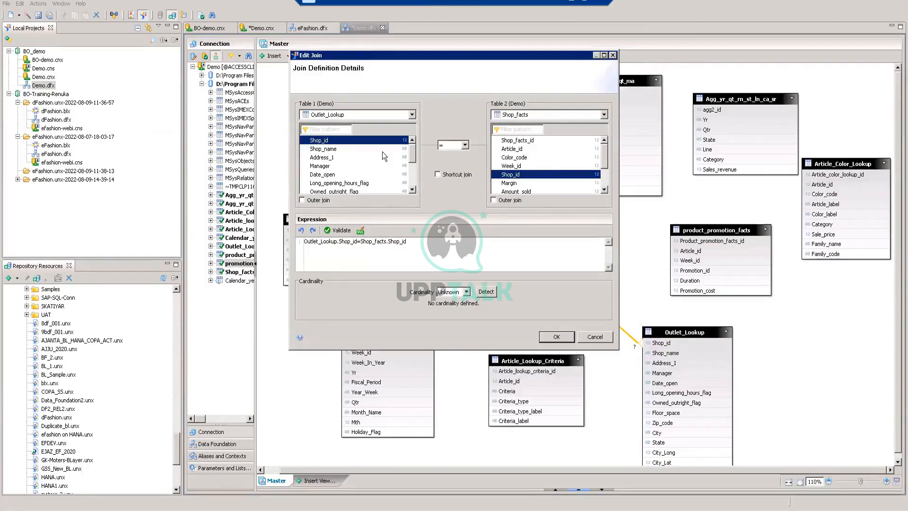
click(337, 150)
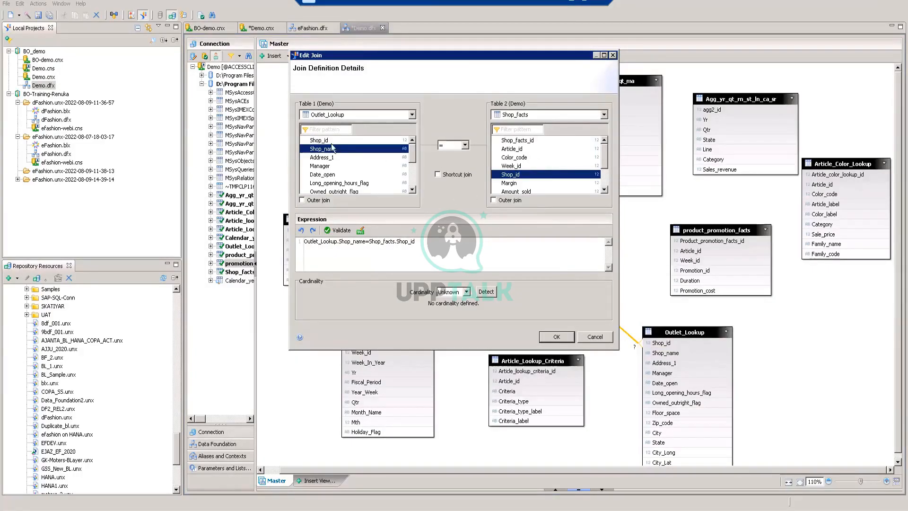
click(330, 142)
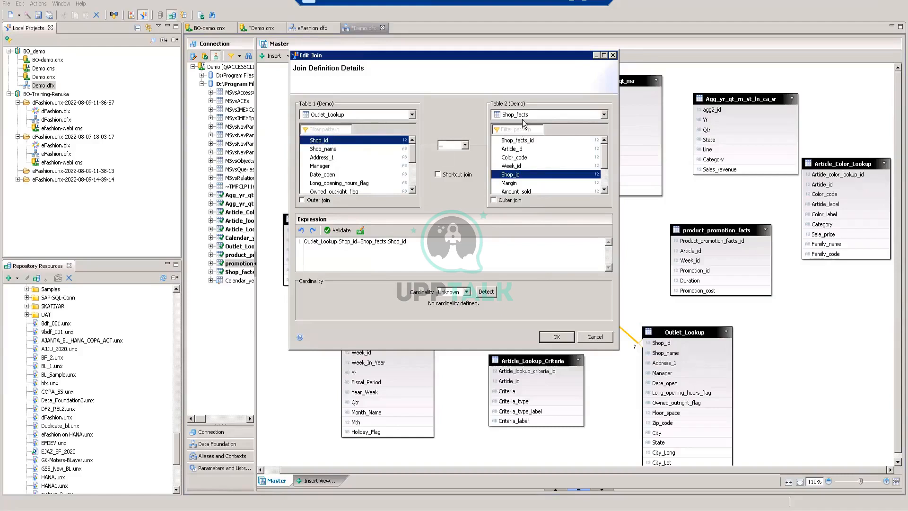
click(514, 166)
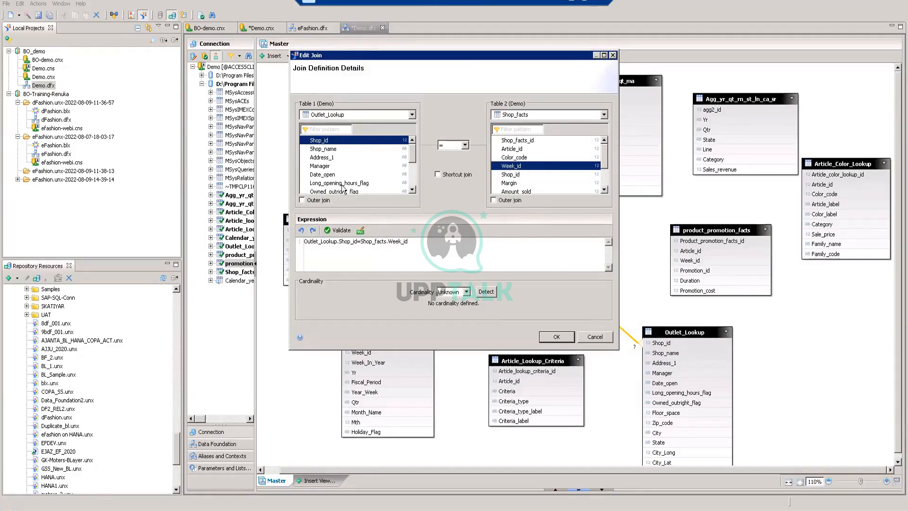
click(512, 175)
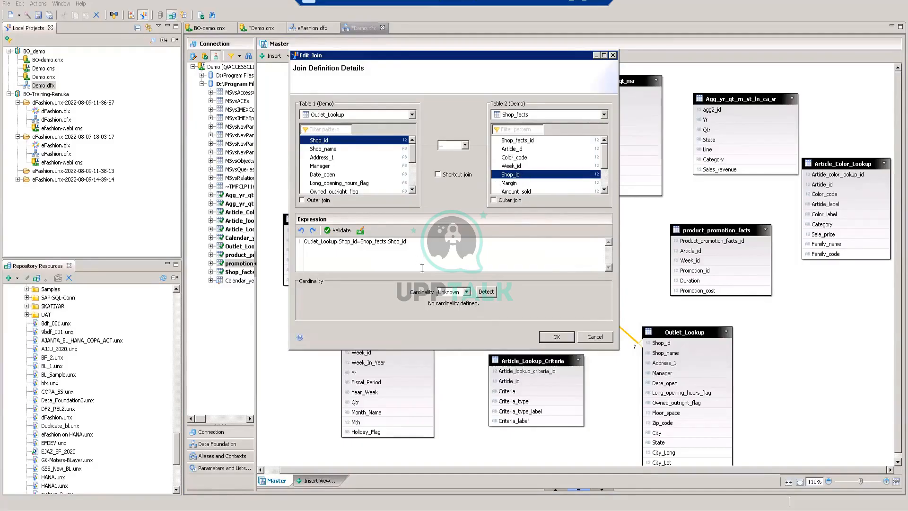
Validate the Outlet_Lookup.Shop_id=Shop_facts.Shop_id expression and detect the join's cardinality
click(341, 230)
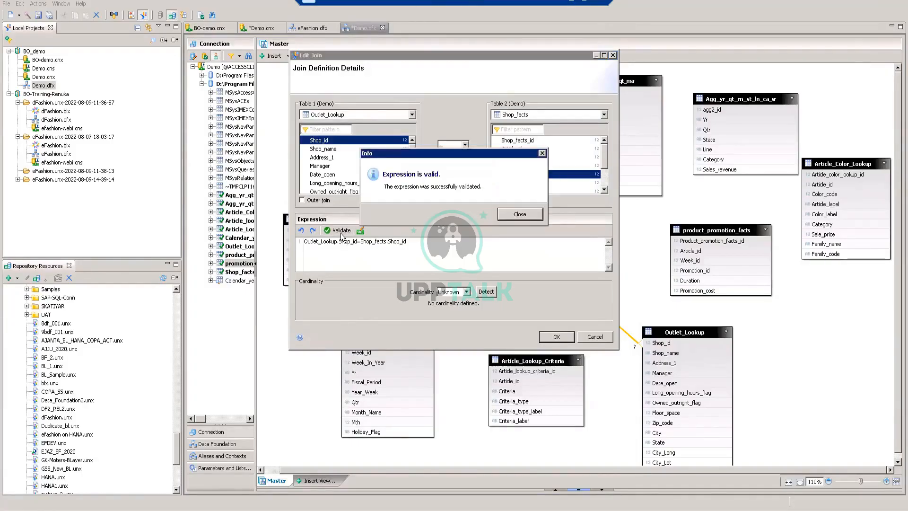
click(525, 215)
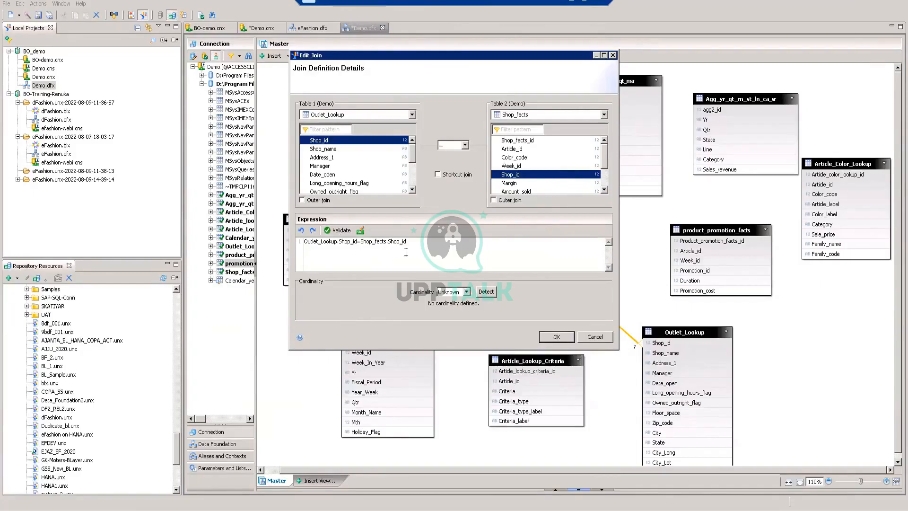
click(338, 231)
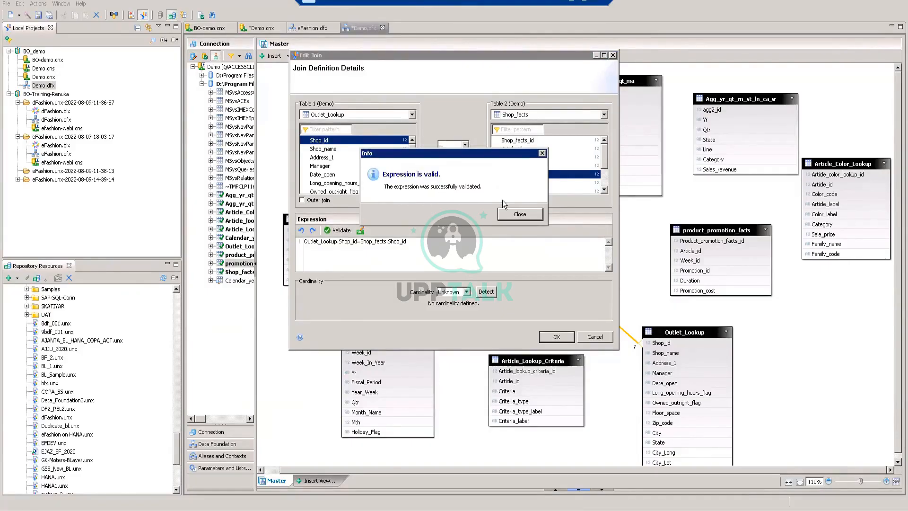
click(519, 214)
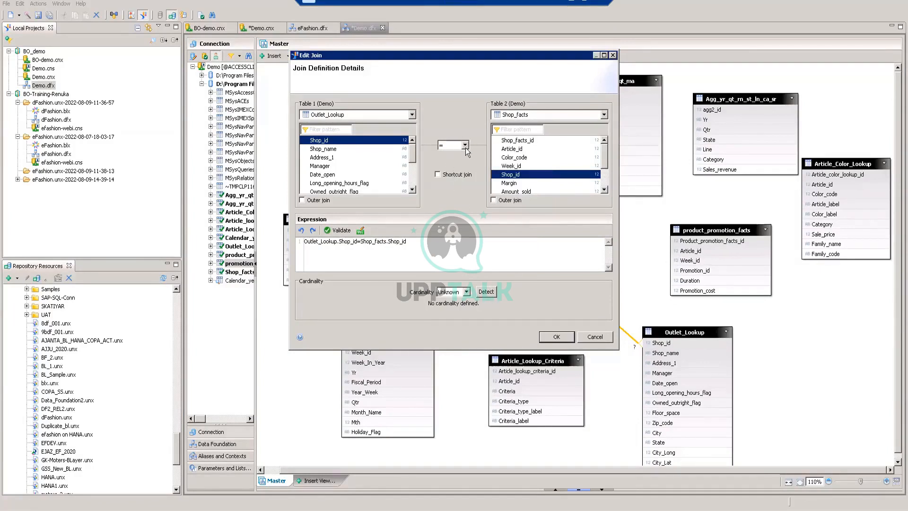
click(489, 296)
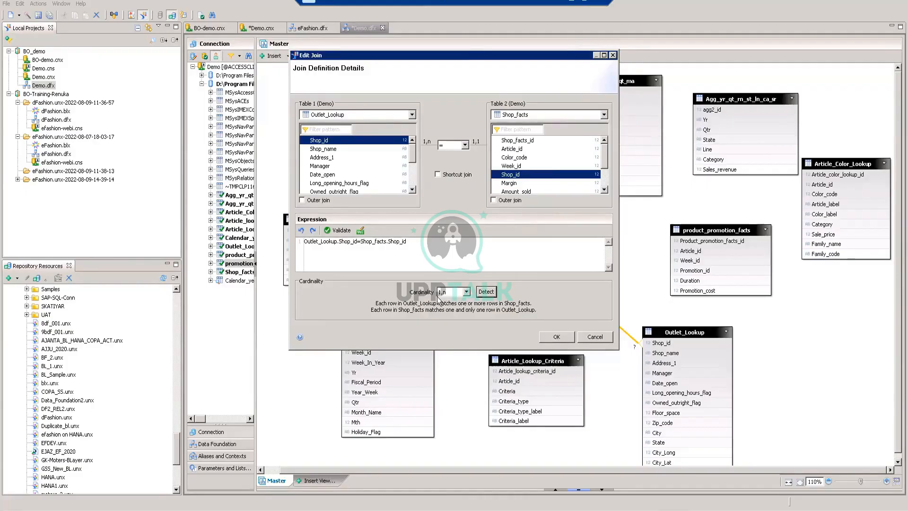
click(558, 337)
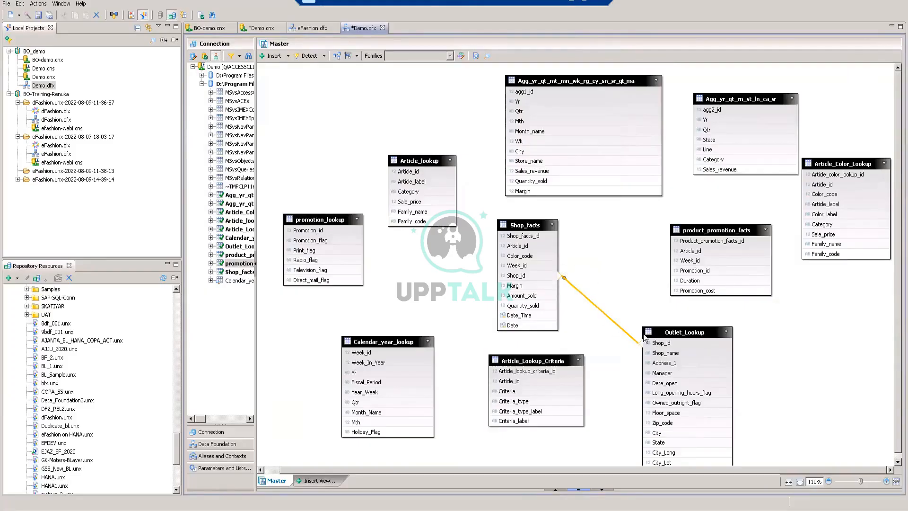
Join Article_lookup to Shop_facts and set the join columns to Article_id on both tables
mouse_move(590, 305)
drag(419, 177, 495, 238)
drag(463, 177, 500, 264)
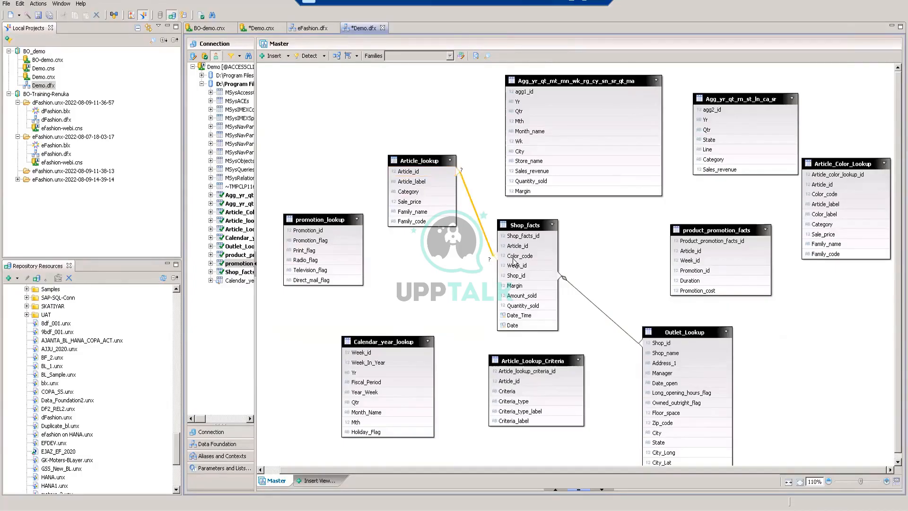
double_click(482, 229)
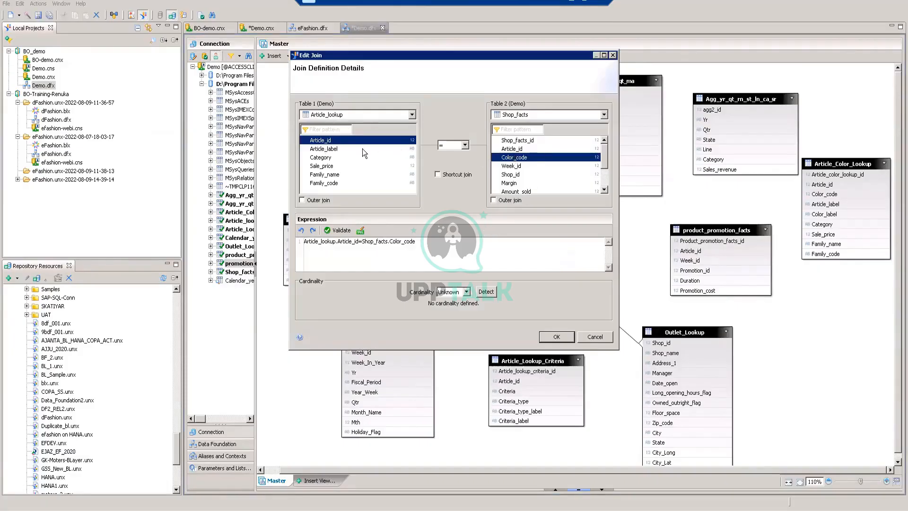
click(516, 149)
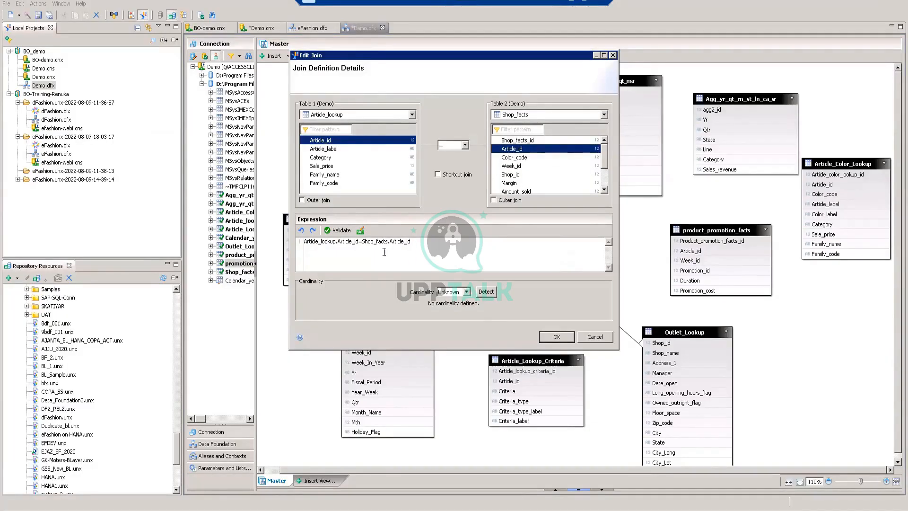
Validate the Article_lookup join expression to Shop_facts and detect its cardinality
click(338, 230)
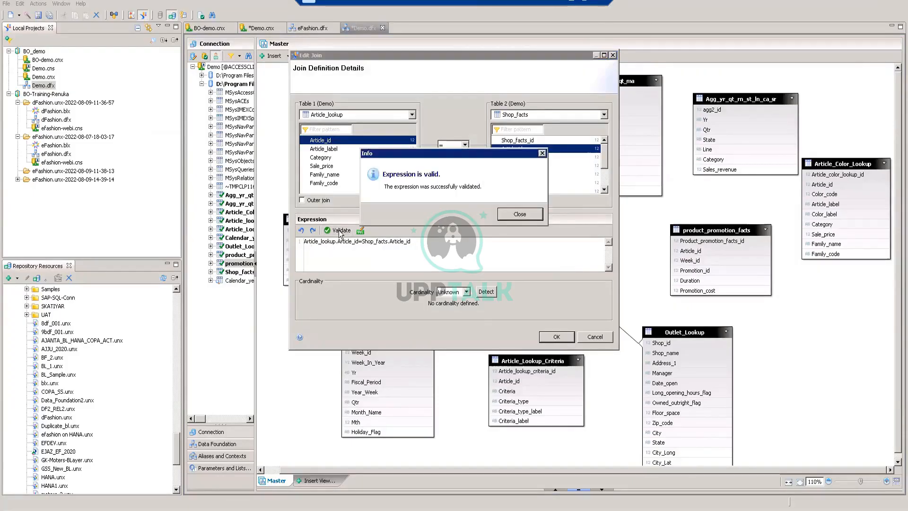
click(520, 214)
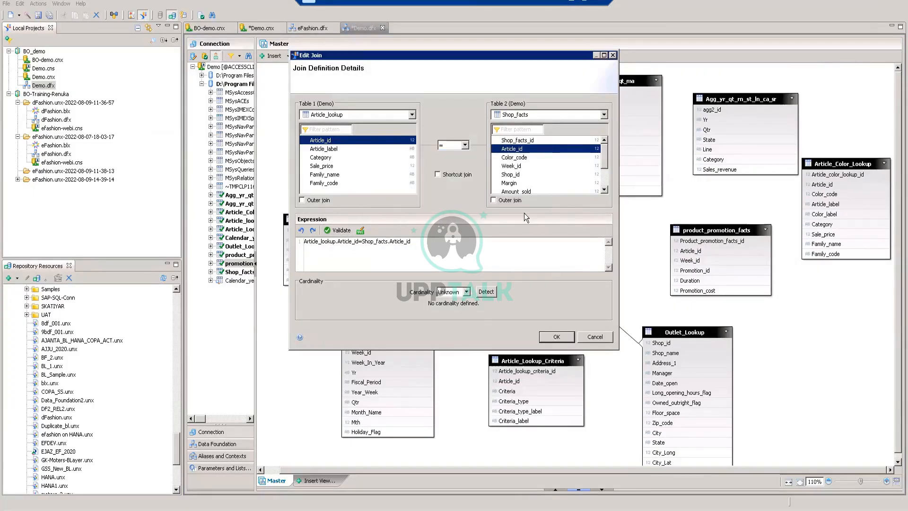
click(487, 292)
click(552, 339)
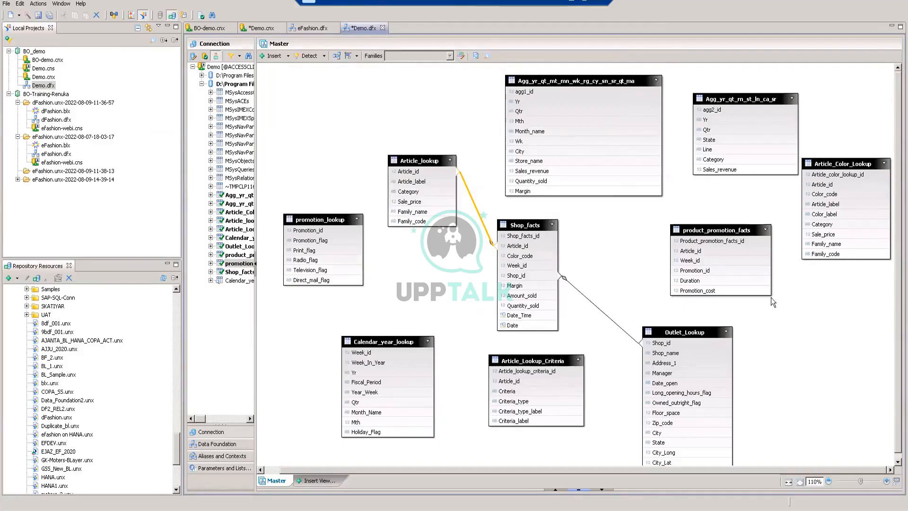
Place Article_Color_Lookup below Article_lookup, beside Shop_facts, and clear room by shifting Calendar_year_lookup down and promotion_lookup up and left
drag(846, 162, 381, 302)
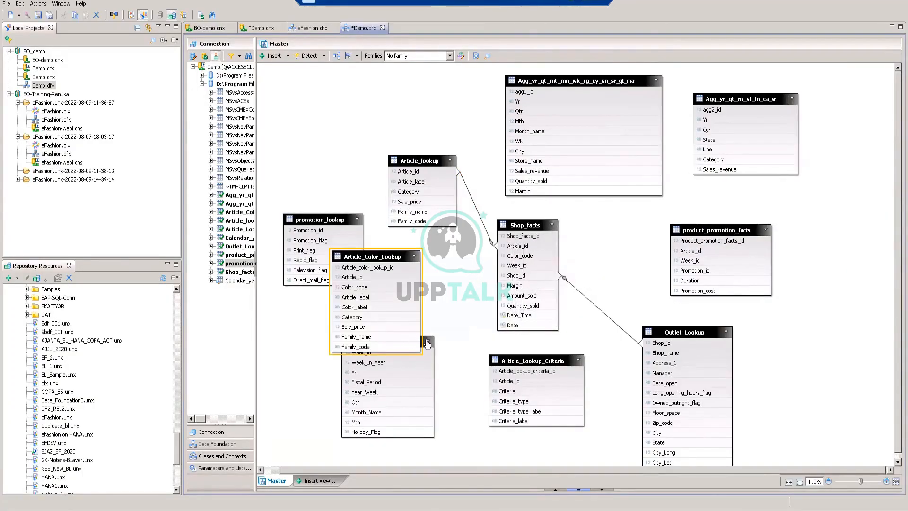
drag(427, 340, 422, 393)
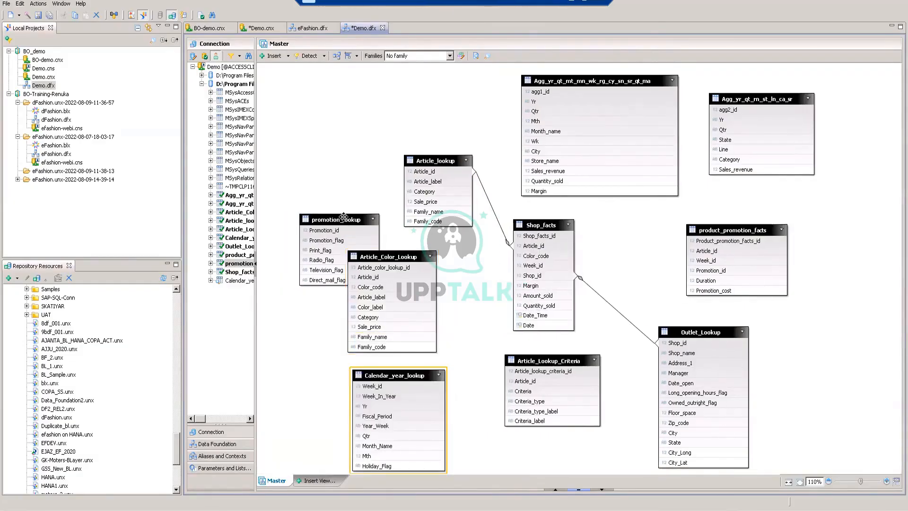
drag(330, 219, 302, 185)
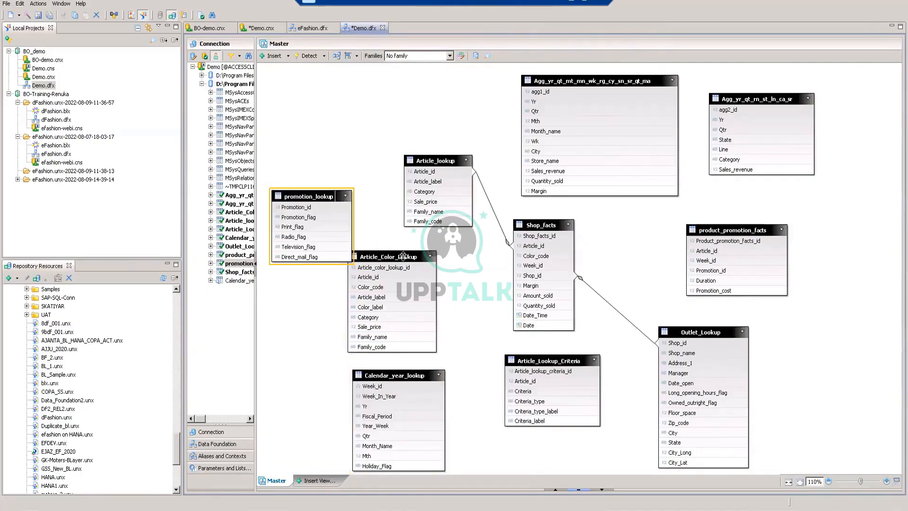
drag(416, 256, 419, 256)
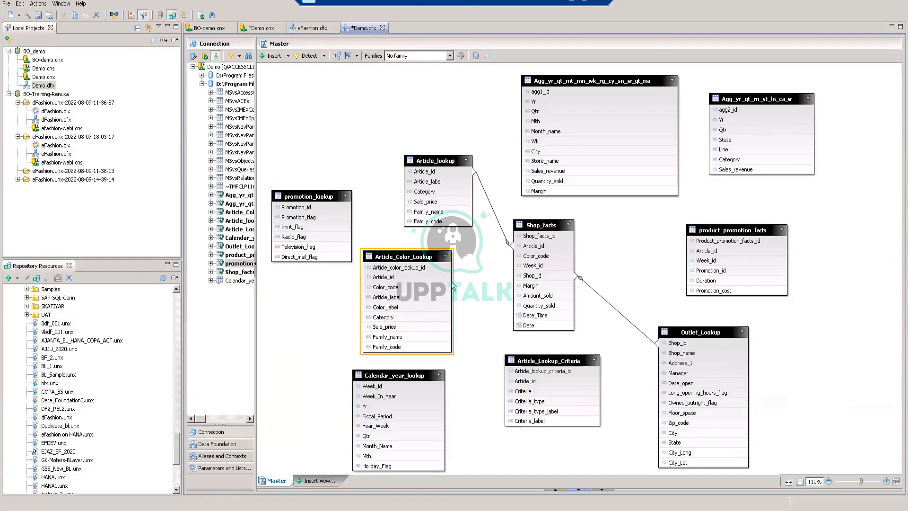
Join Article_Color_Lookup to Shop_facts on both Article_id and Color_code, using matching columns in each table
mouse_move(452, 282)
drag(451, 266, 517, 249)
click(444, 266)
double_click(487, 255)
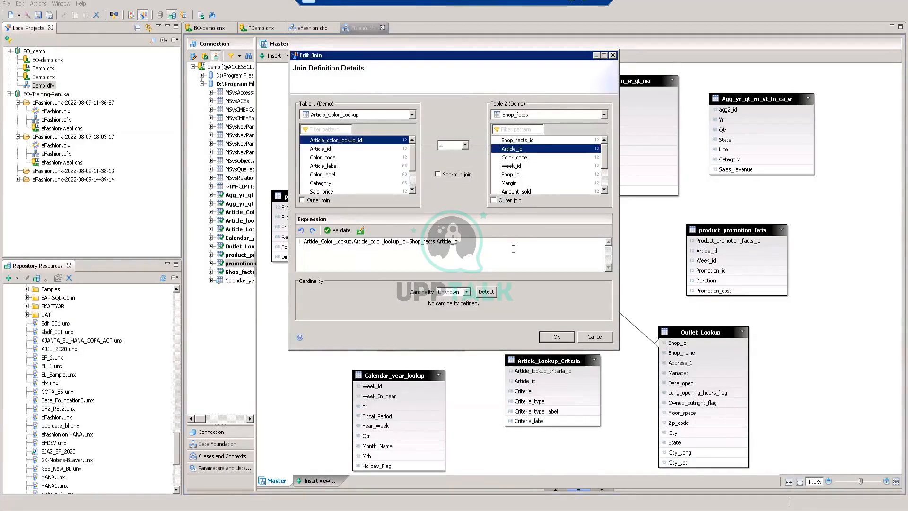
click(346, 150)
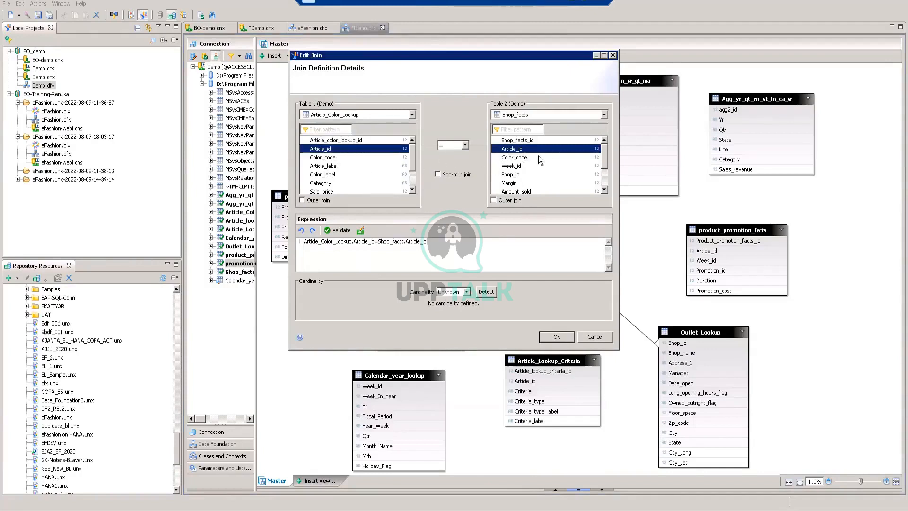
click(334, 158)
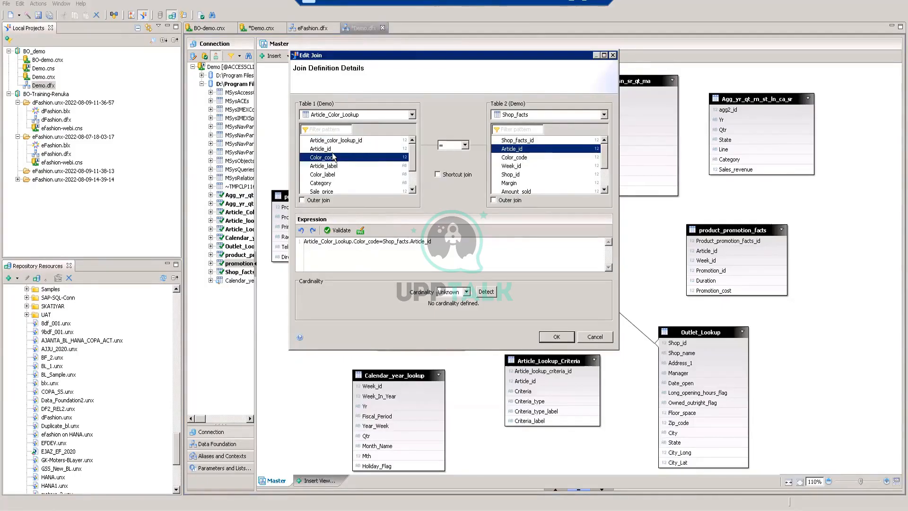
click(331, 150)
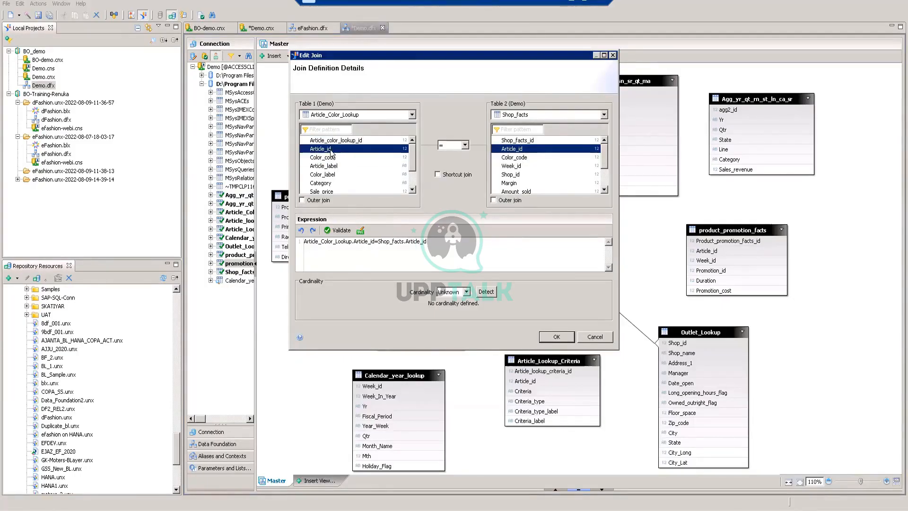
ctrl+click(332, 159)
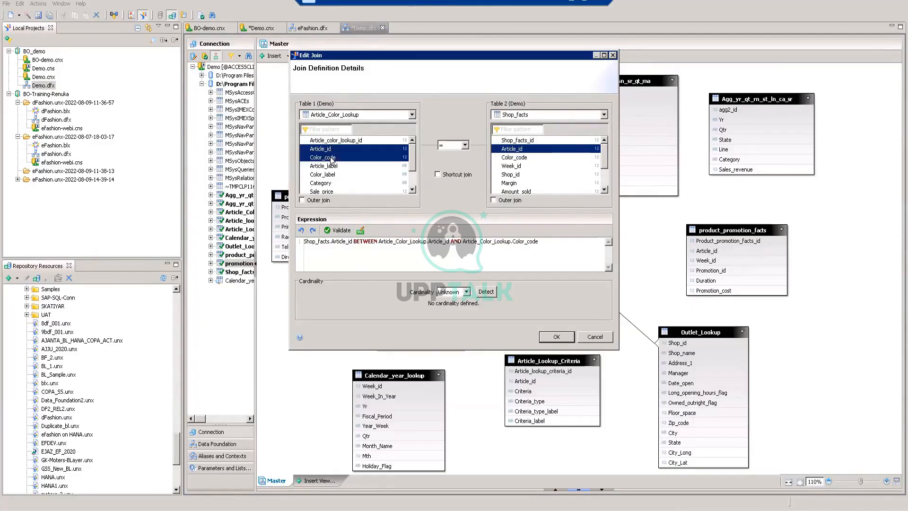
ctrl+click(507, 160)
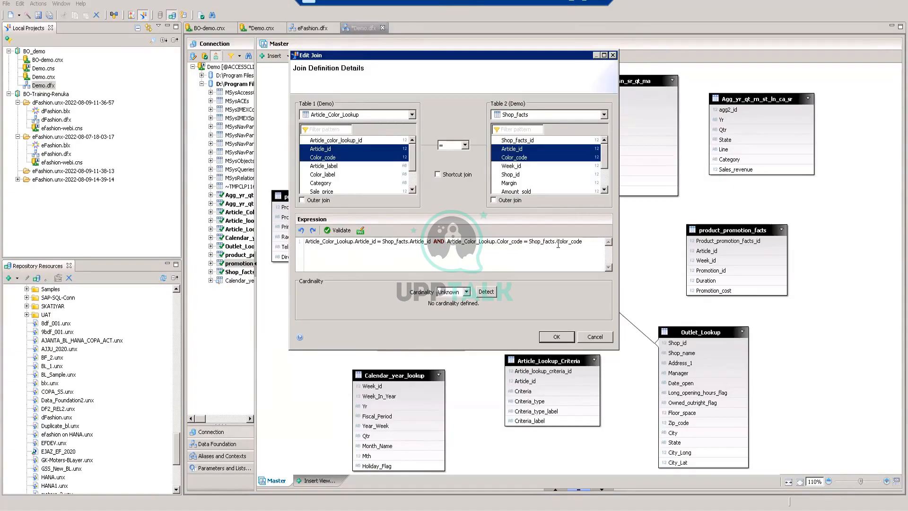
Detect the cardinality of the Article_Color_Lookup join to Shop_facts and validate its two-column expression
click(493, 292)
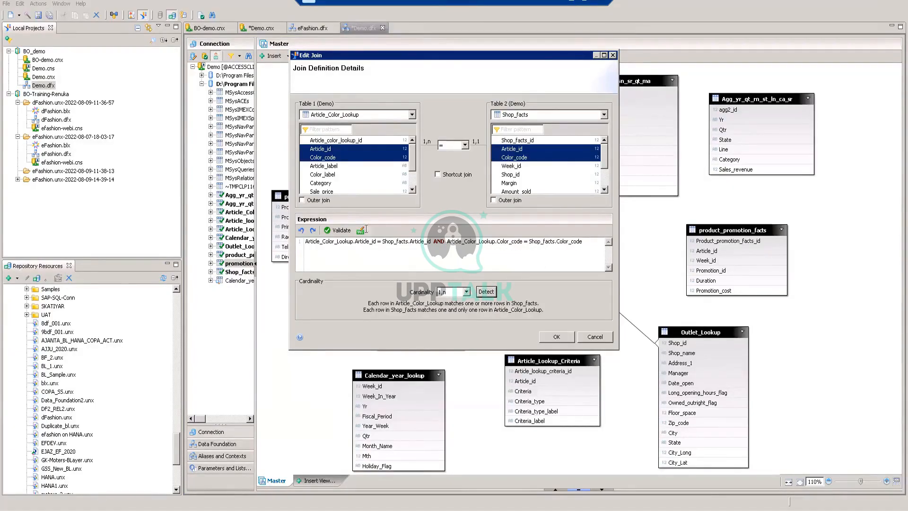
click(339, 230)
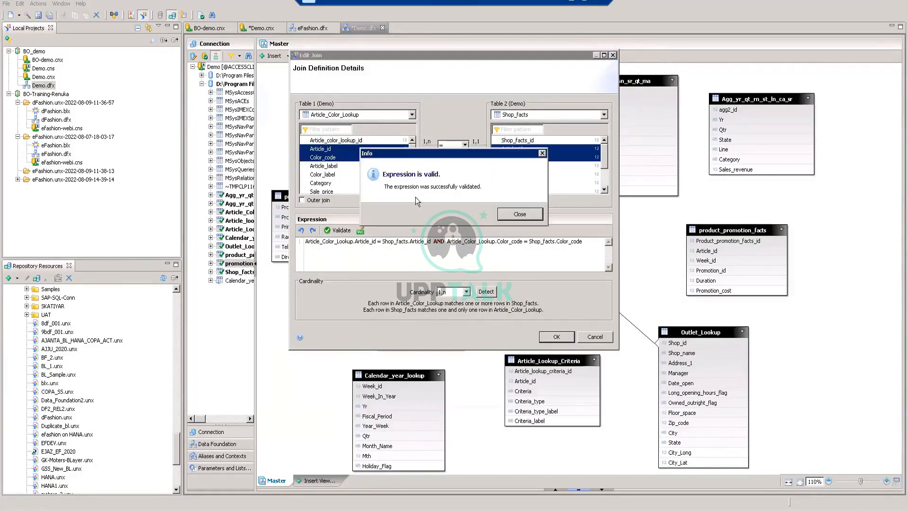
click(516, 215)
click(557, 337)
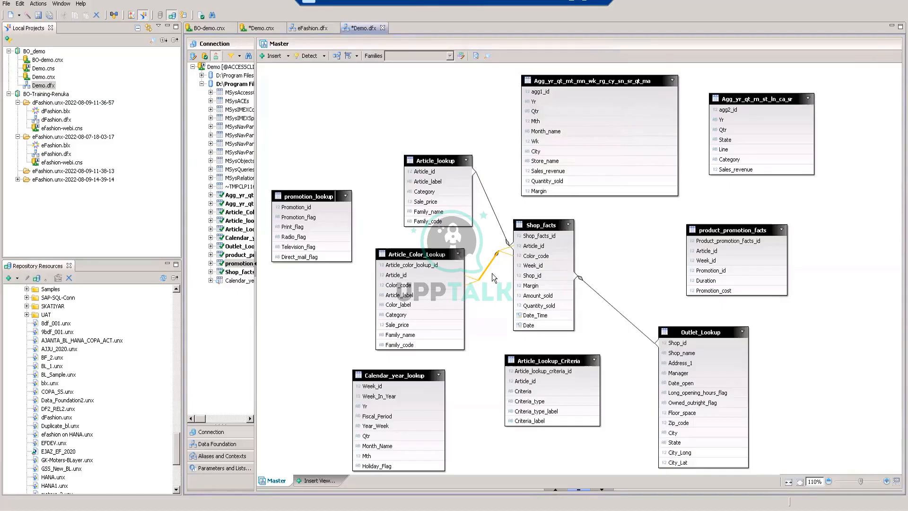
click(497, 294)
Join product_promotion_facts to Shop_facts on Article_id, detecting the cardinality and validating the expression
drag(696, 253, 558, 249)
double_click(626, 253)
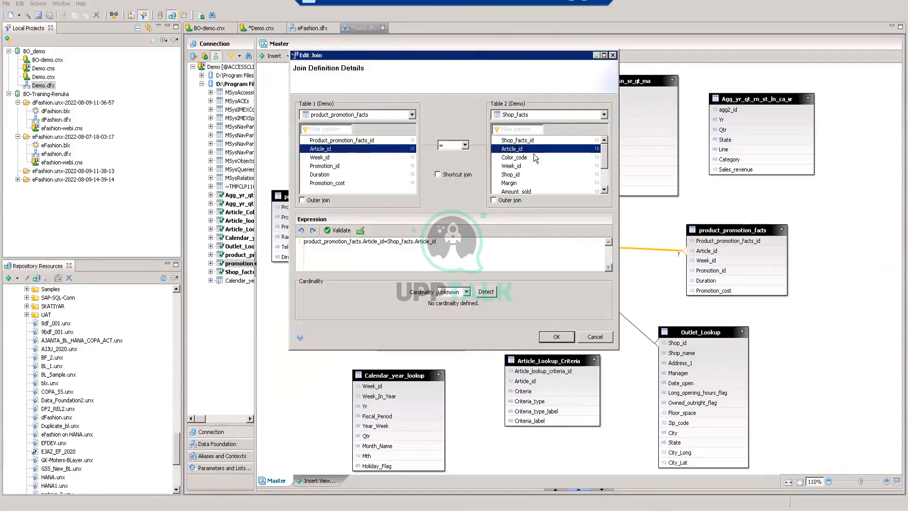
click(485, 294)
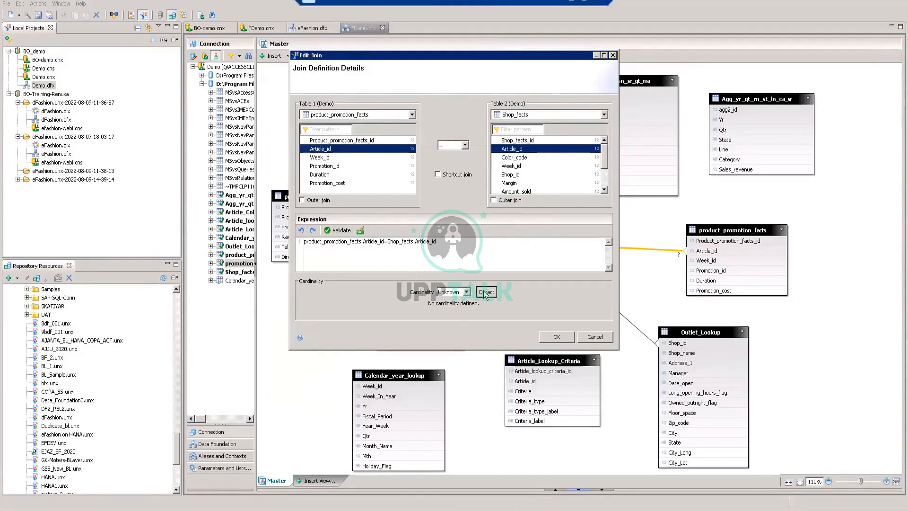
click(341, 231)
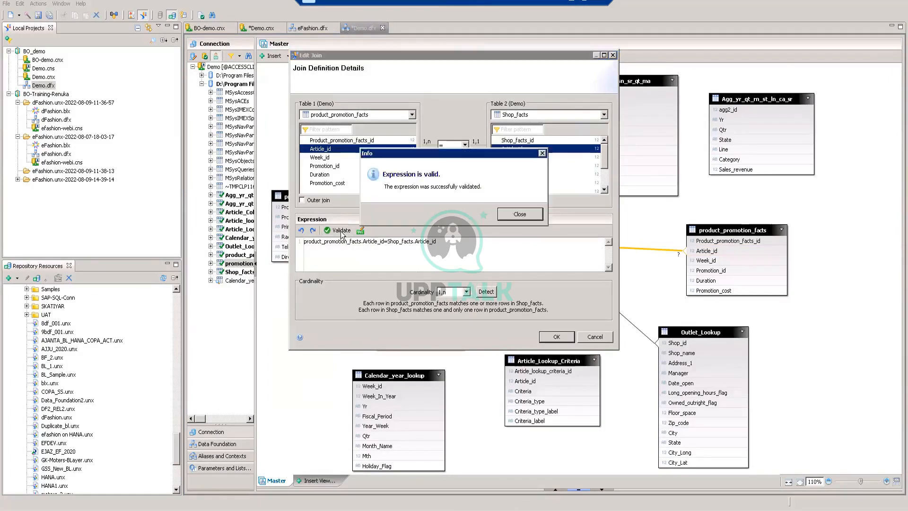
click(524, 216)
click(565, 337)
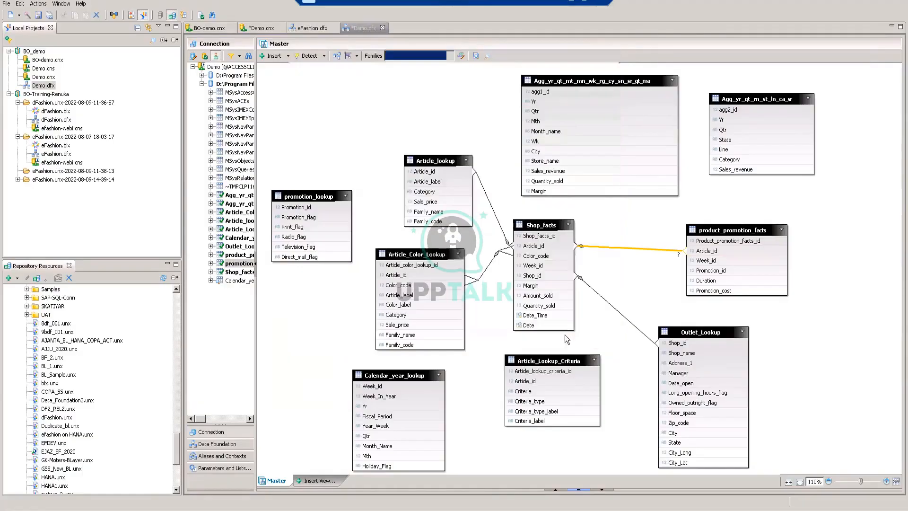
click(846, 336)
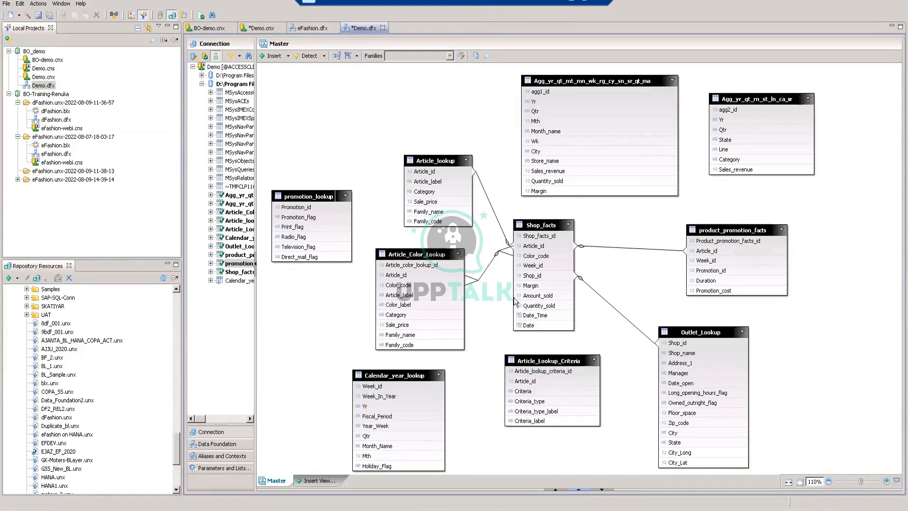
Join Calendar_year_lookup to Shop_facts on Week_id, validating the expression and detecting the cardinality
drag(377, 391, 509, 266)
double_click(486, 317)
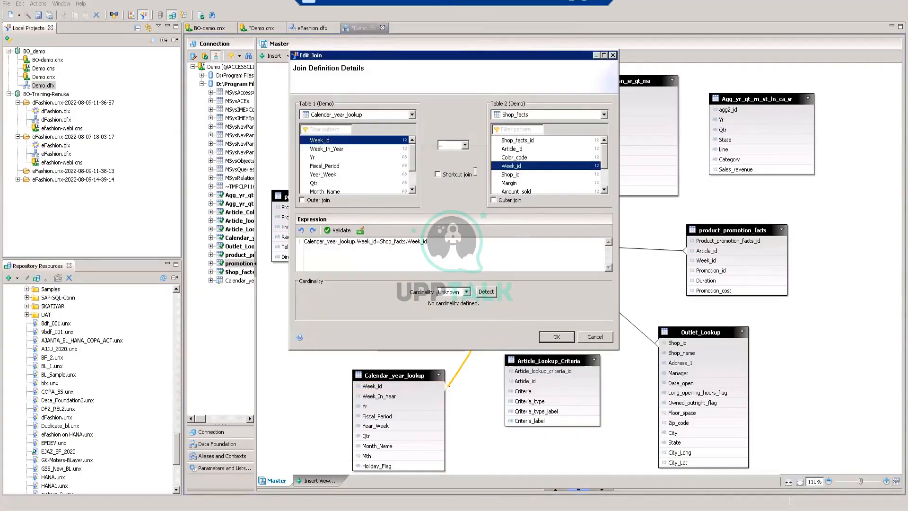
click(342, 231)
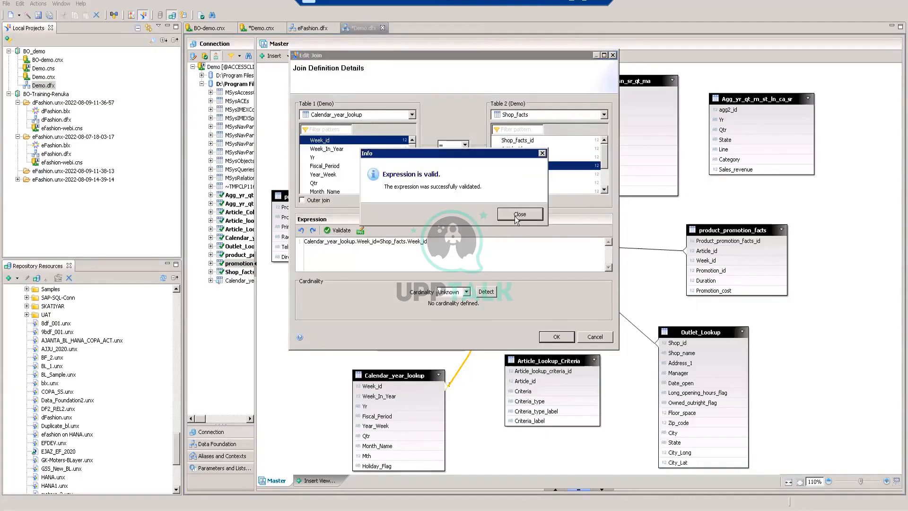
click(514, 214)
click(487, 291)
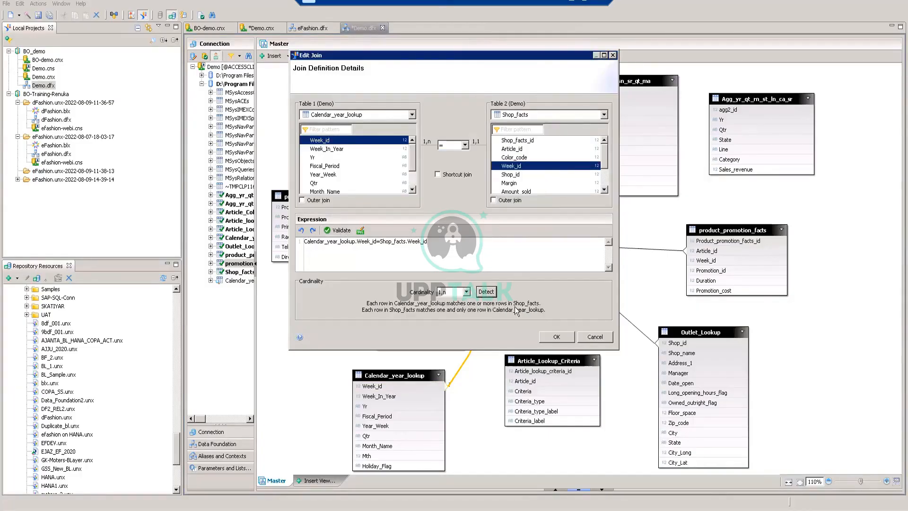
click(555, 337)
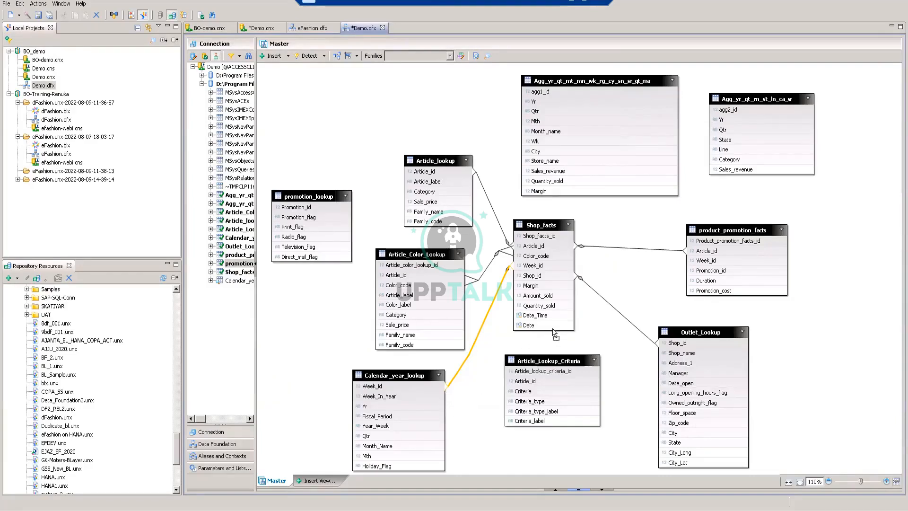
click(411, 388)
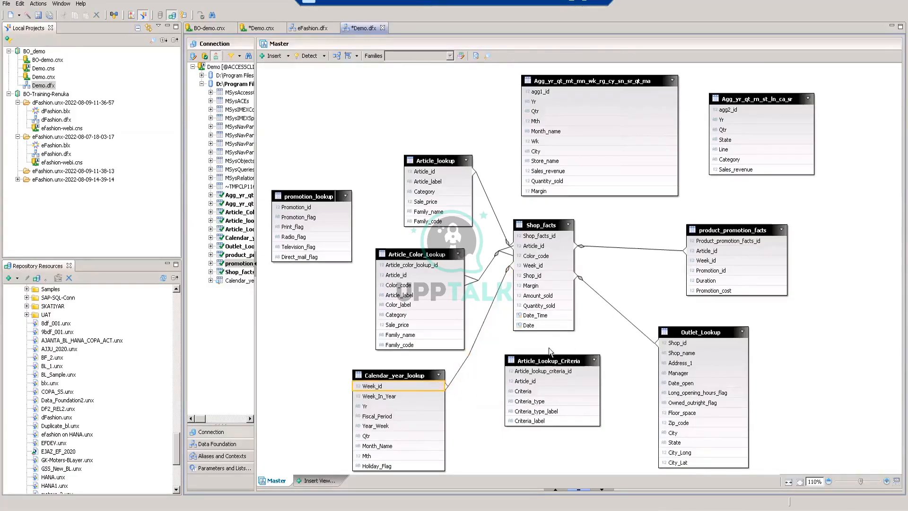
Join product_promotion_facts to Calendar_year_lookup on Week_id, detecting the cardinality and validating the expression
drag(701, 260, 449, 386)
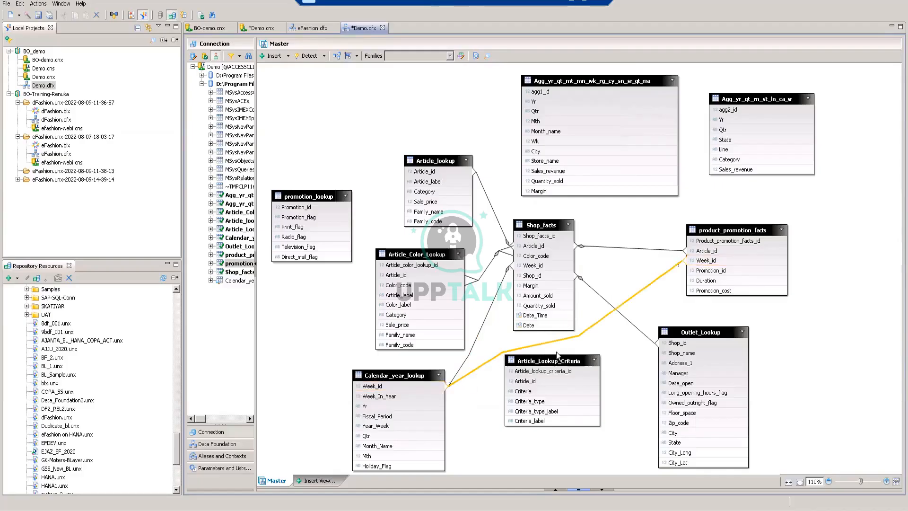
double_click(574, 336)
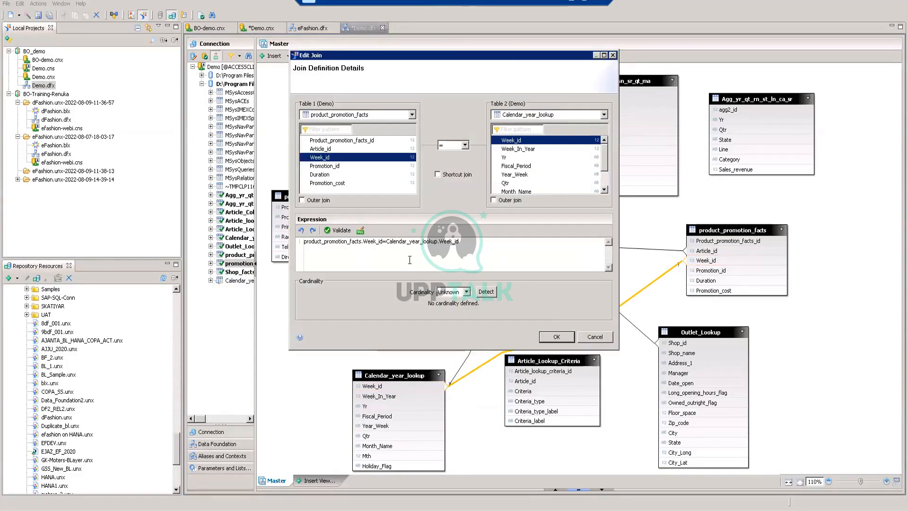
click(485, 292)
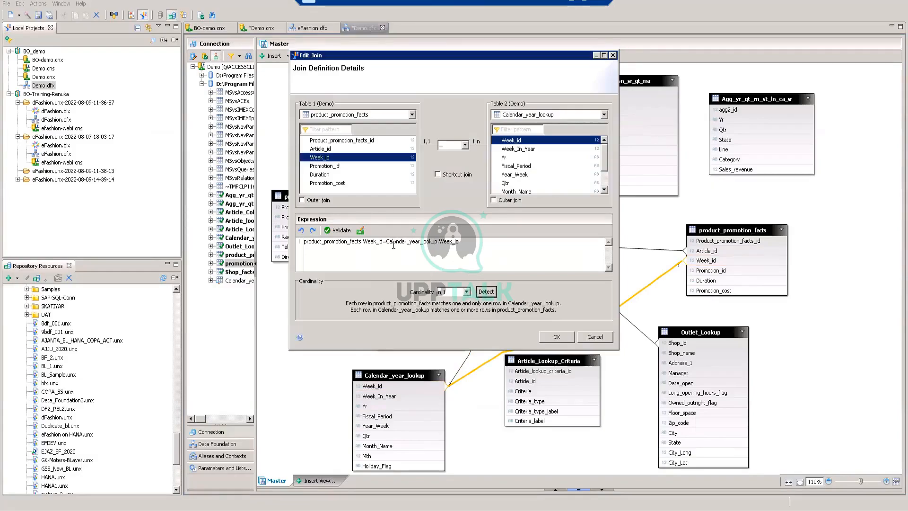
click(338, 230)
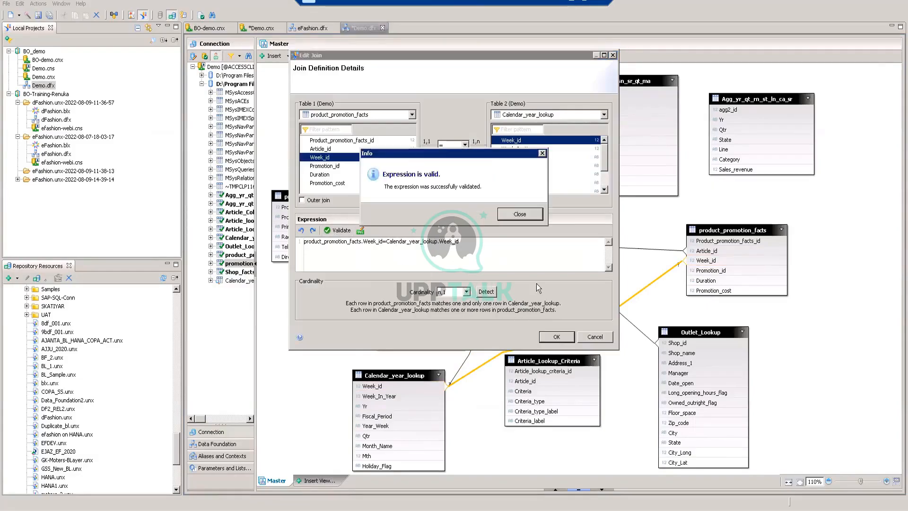
click(520, 215)
click(556, 336)
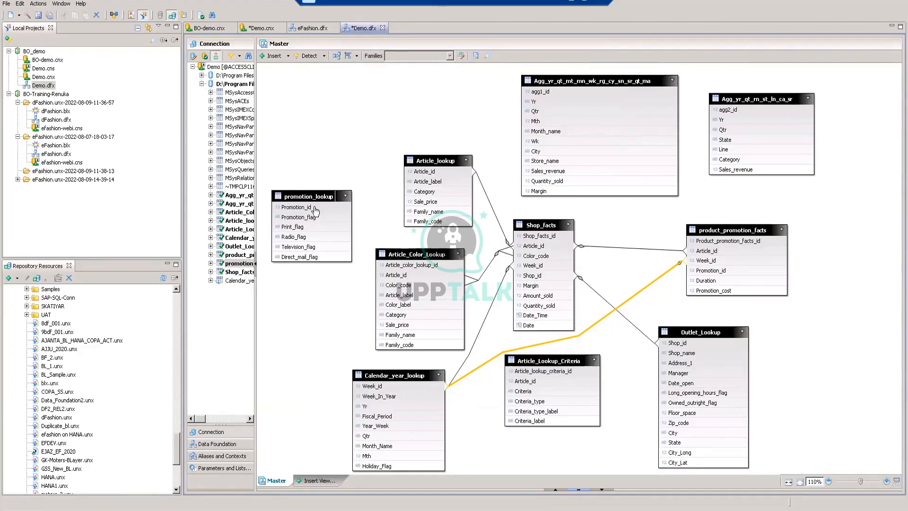
Join promotion_lookup to product_promotion_facts on Promotion_id, validating the expression and detecting the cardinality
drag(323, 209, 703, 272)
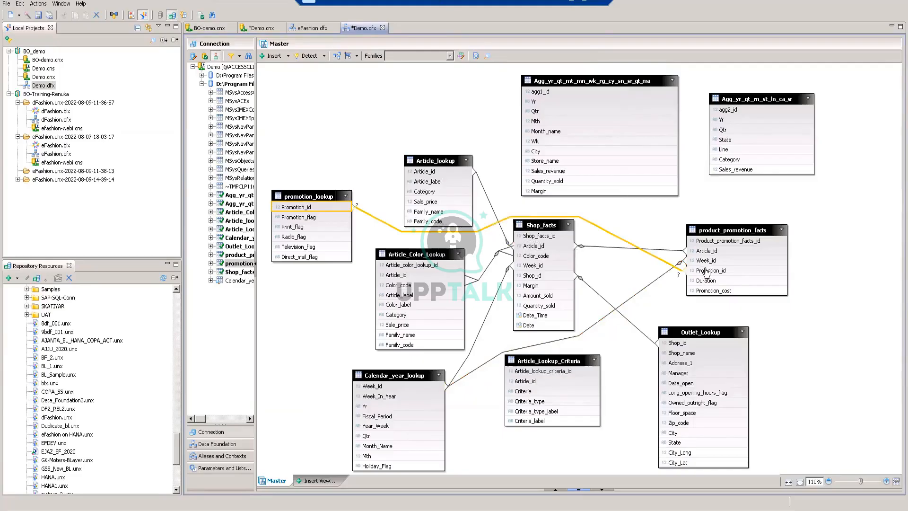
double_click(600, 233)
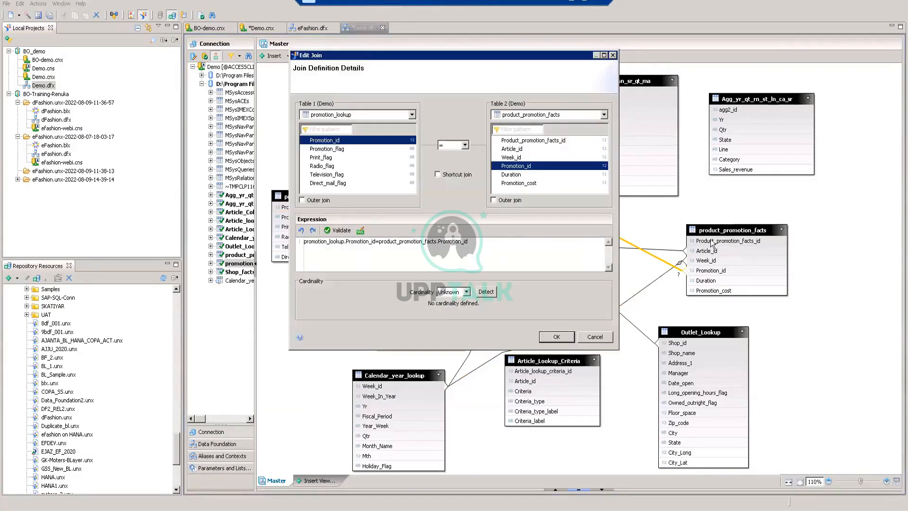
click(340, 231)
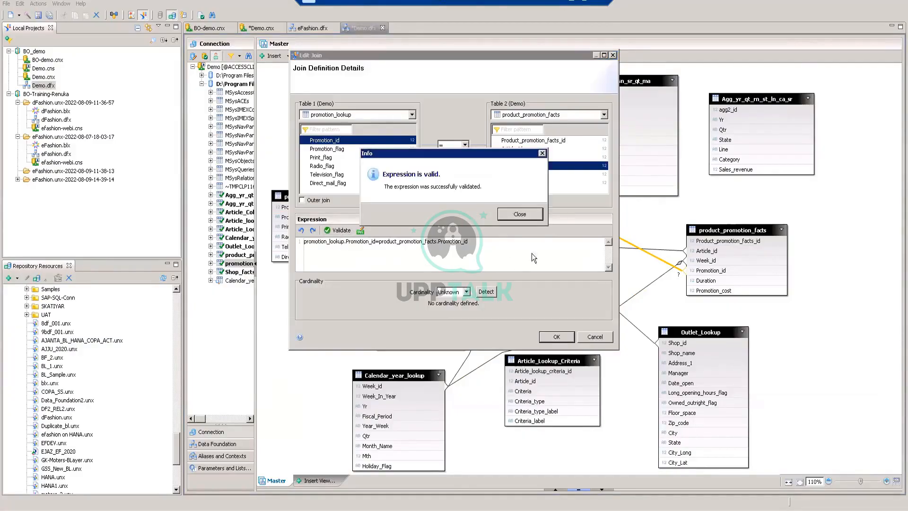
click(518, 219)
click(494, 292)
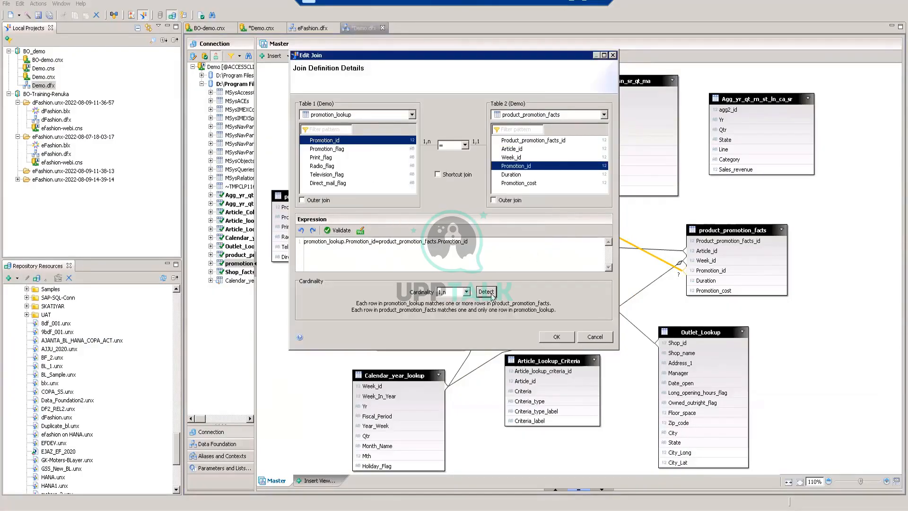
click(555, 336)
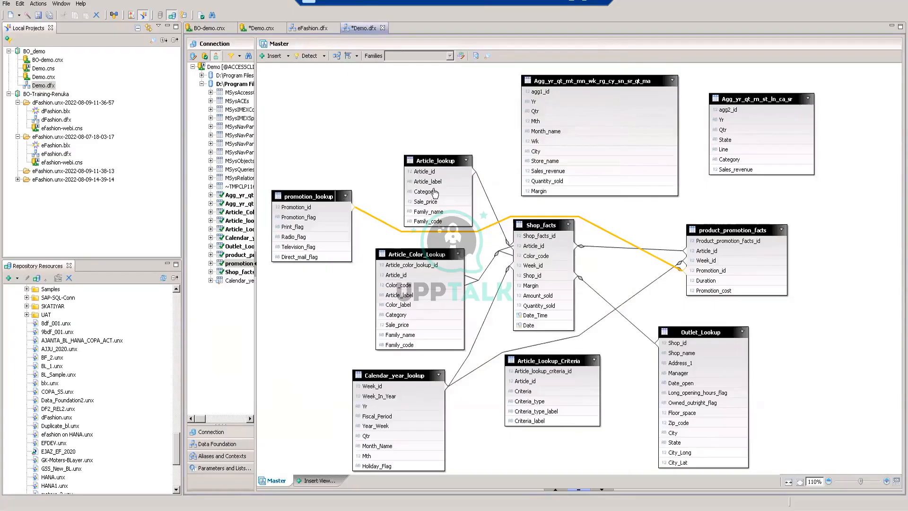
Join Article_lookup to Article_Lookup_Criteria on Article_id, detecting the cardinality and validating the expression
drag(427, 172, 513, 385)
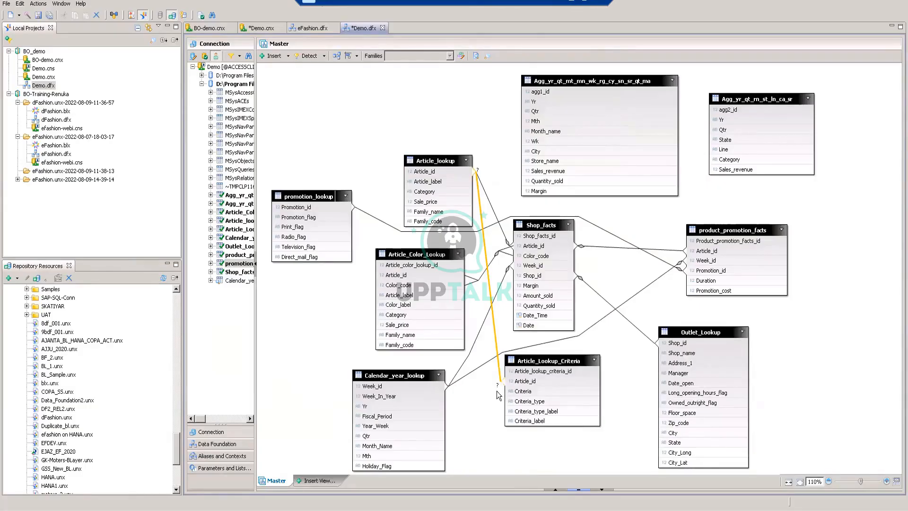
mouse_move(498, 345)
double_click(496, 343)
click(486, 292)
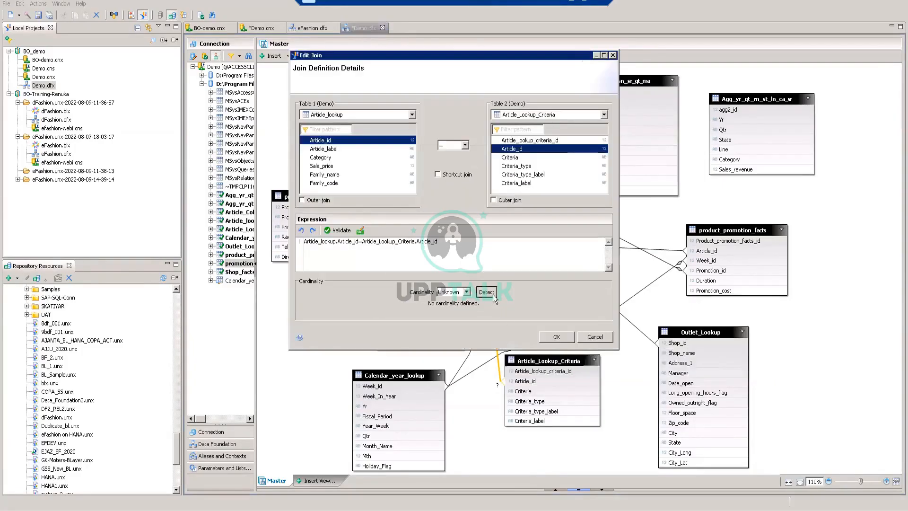
click(338, 230)
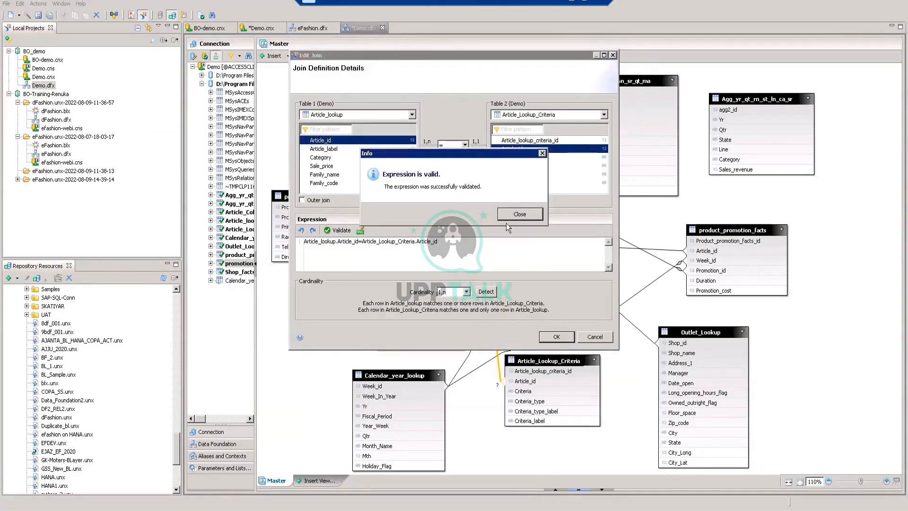
click(519, 213)
click(556, 337)
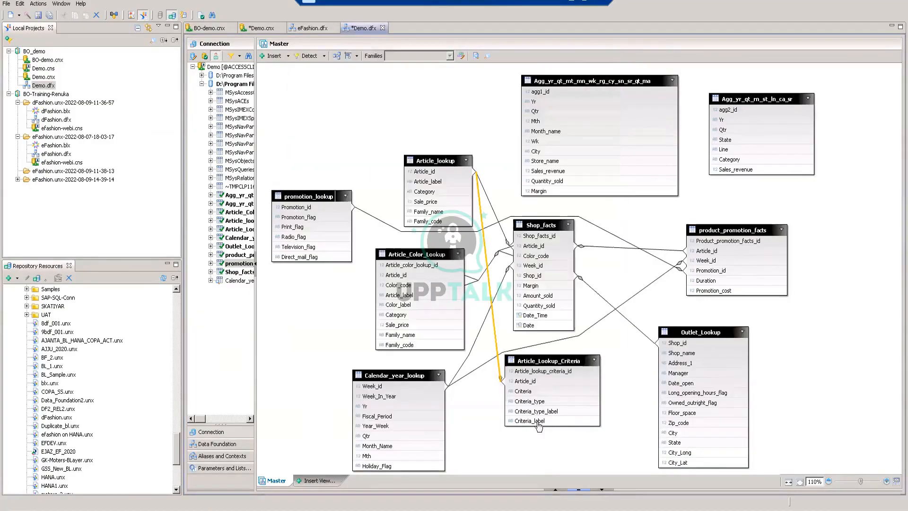
click(481, 439)
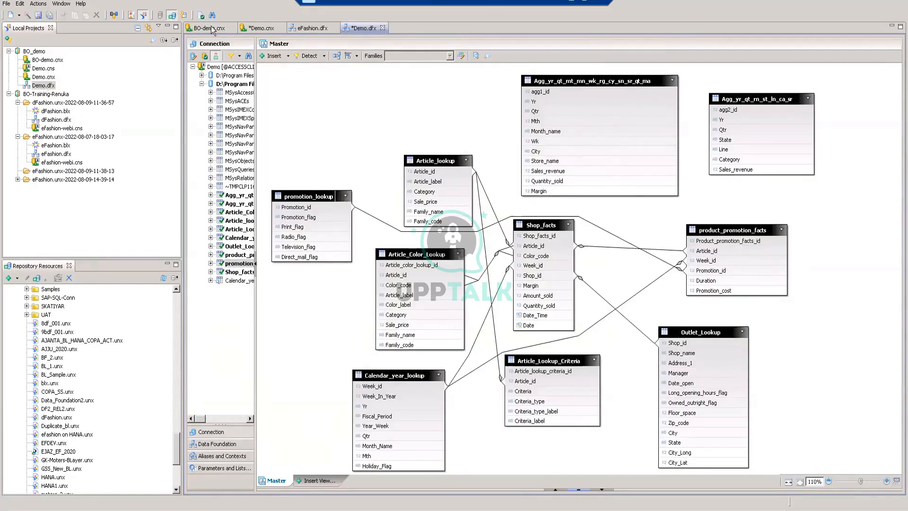
Run an integrity check on the Master view with all Tables and Joins rules, and review the reported issues
click(201, 16)
click(201, 17)
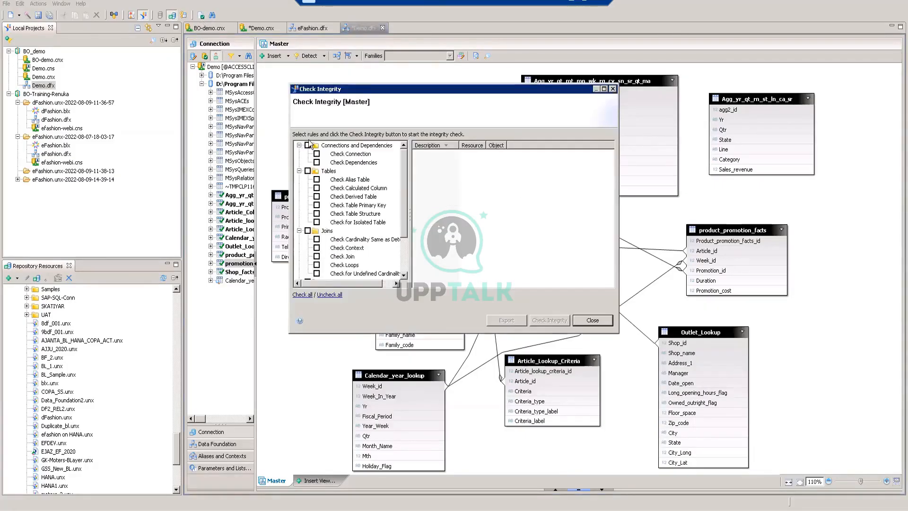
click(310, 171)
click(308, 230)
scroll(365, 232, down, 1)
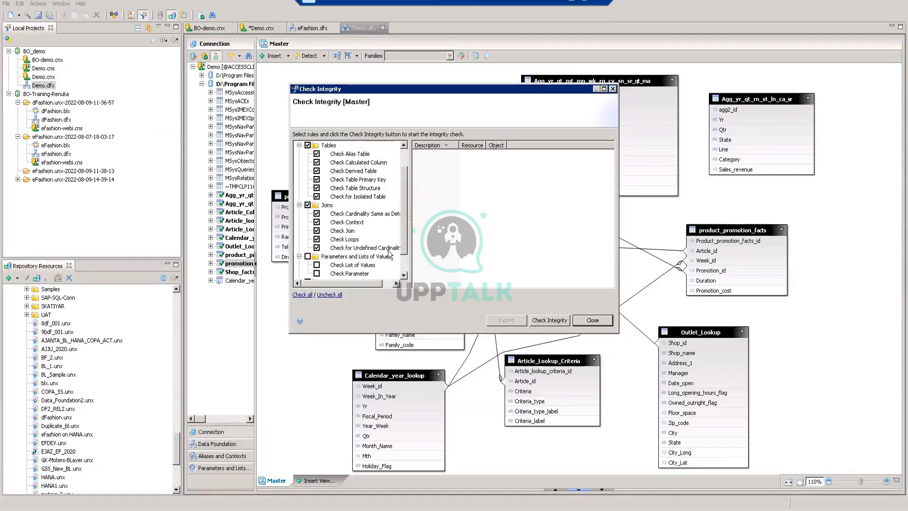
scroll(366, 241, down, 1)
scroll(367, 239, up, 1)
scroll(365, 237, up, 1)
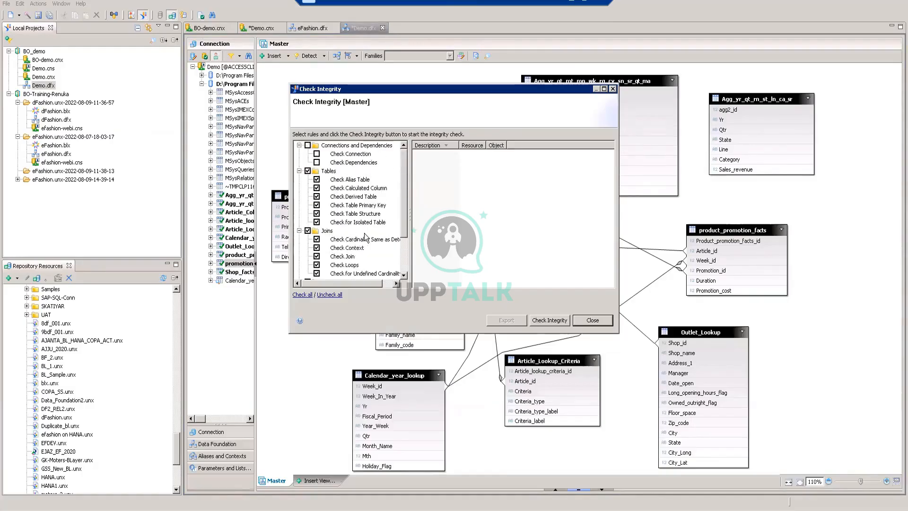
scroll(350, 193, down, 2)
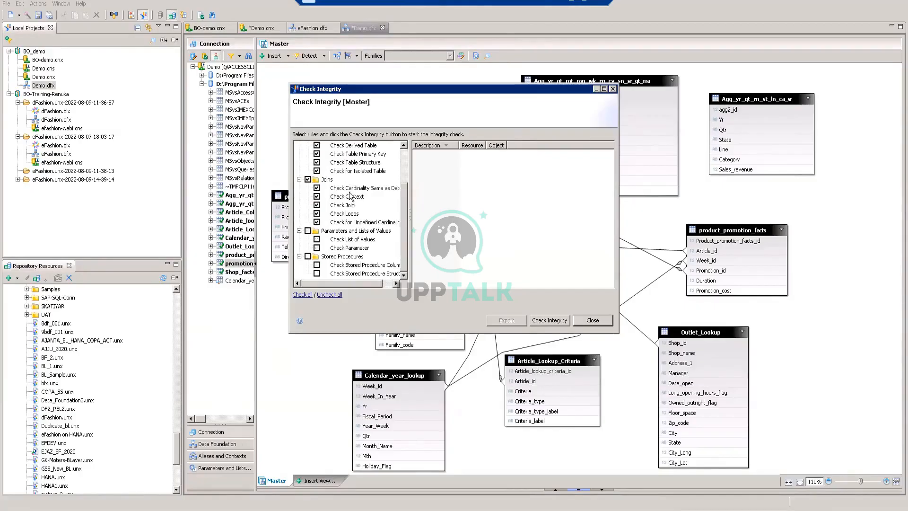
click(537, 320)
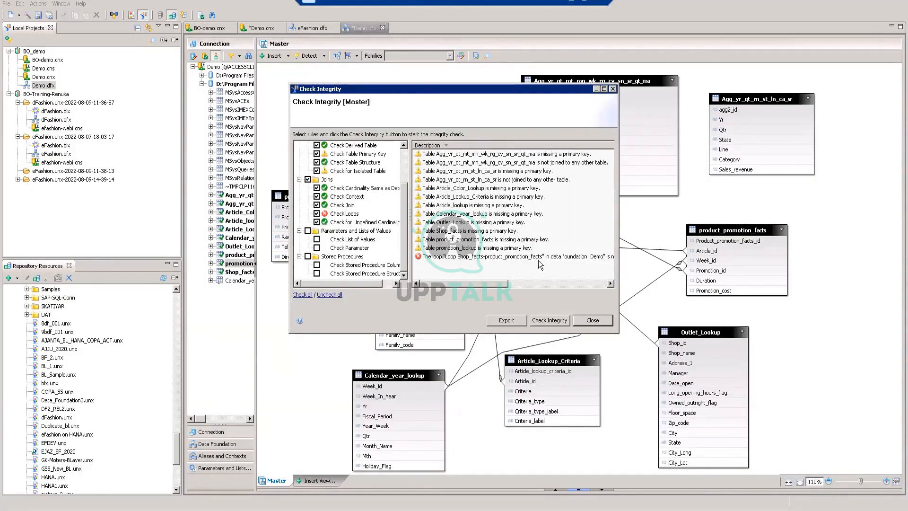
mouse_move(494, 284)
mouse_down()
mouse_move(541, 289)
mouse_move(479, 285)
mouse_up()
click(592, 320)
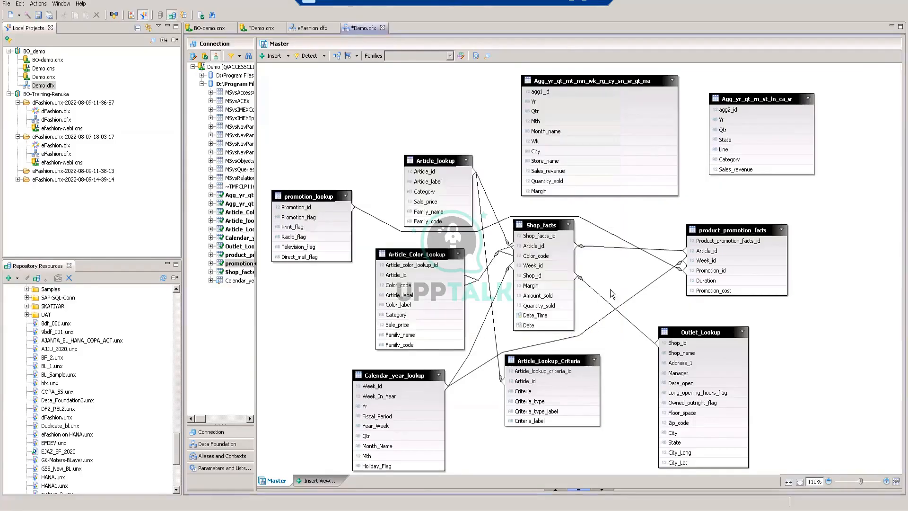
Insert an alias of product_promotion_facts without duplicating its joins, and place it just below the original table
mouse_move(717, 229)
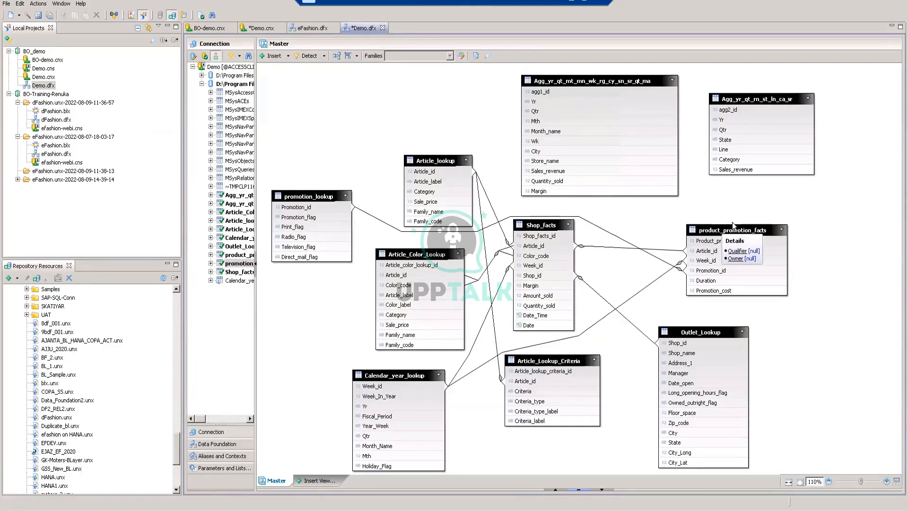
right_click(714, 224)
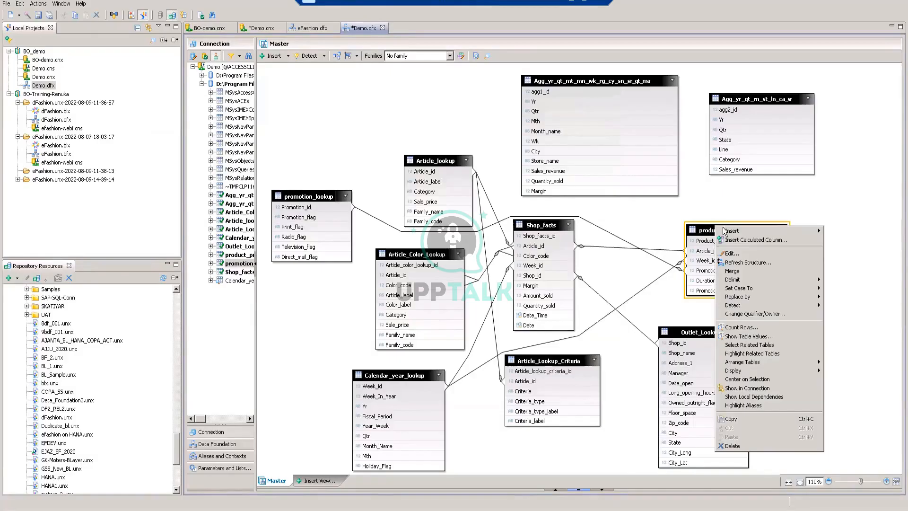
mouse_move(745, 231)
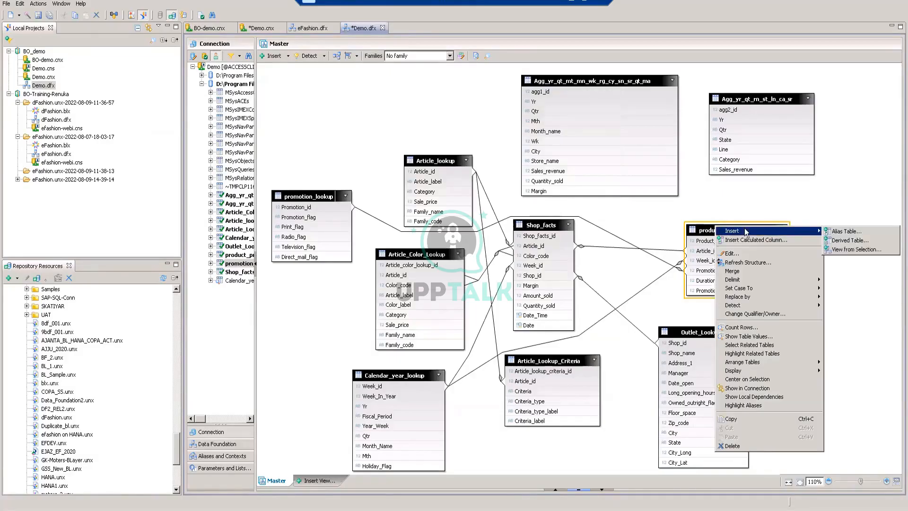
click(833, 232)
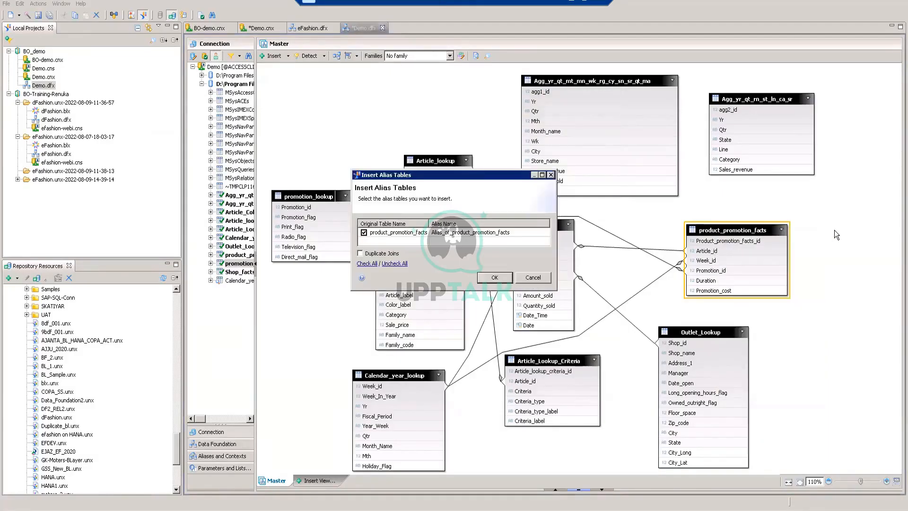
click(485, 277)
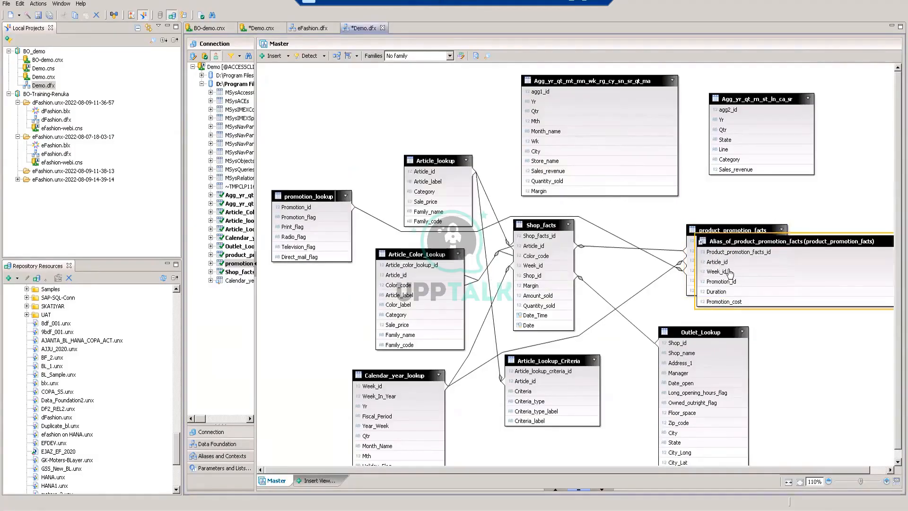
drag(770, 242, 708, 217)
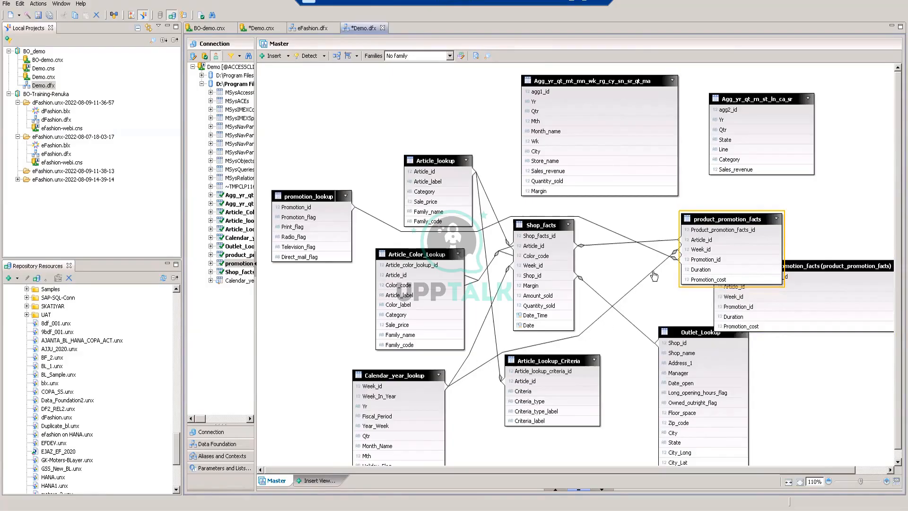
mouse_move(587, 334)
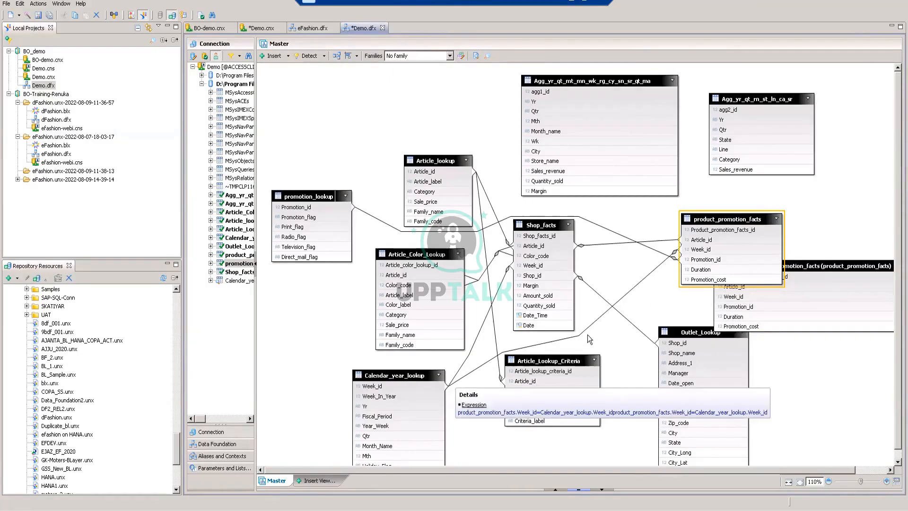
drag(828, 264, 833, 287)
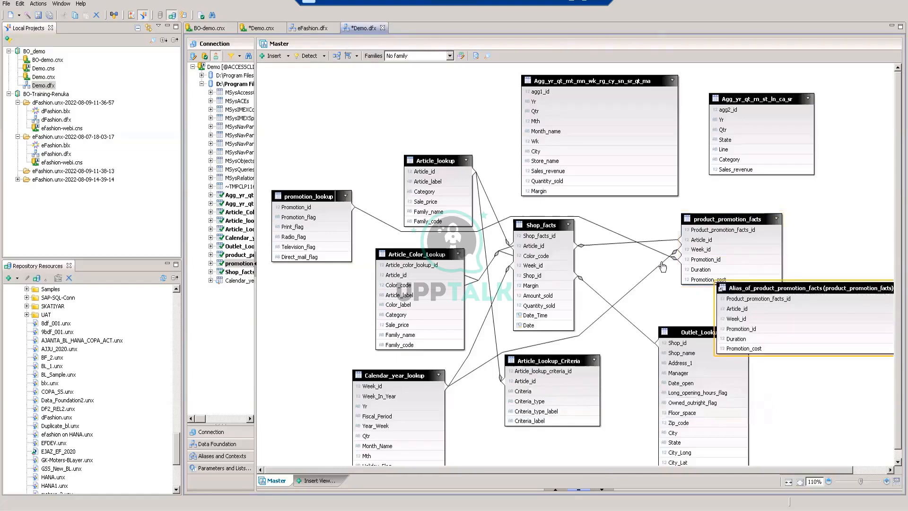
Join Calendar_year_lookup to the product_promotion_facts alias on Week_id, and delete the Calendar_year_lookup join to the original product_promotion_facts table
drag(400, 387, 720, 321)
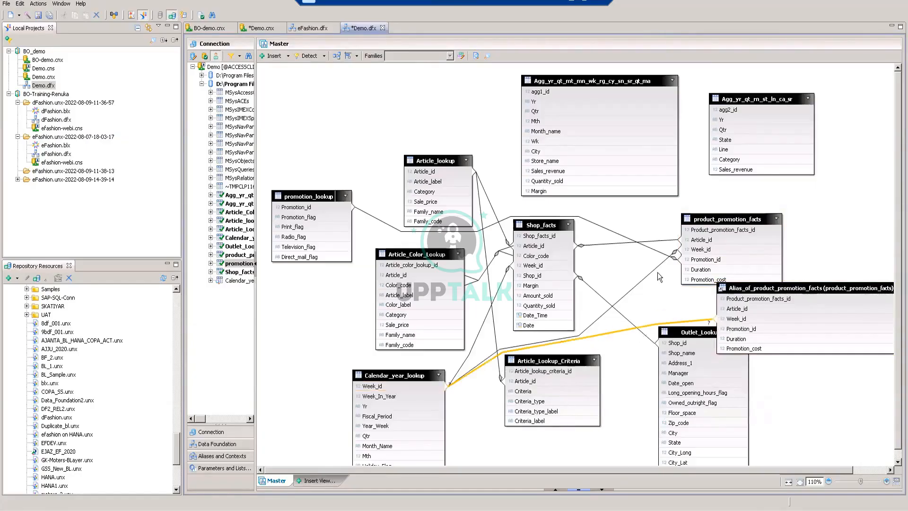
click(647, 279)
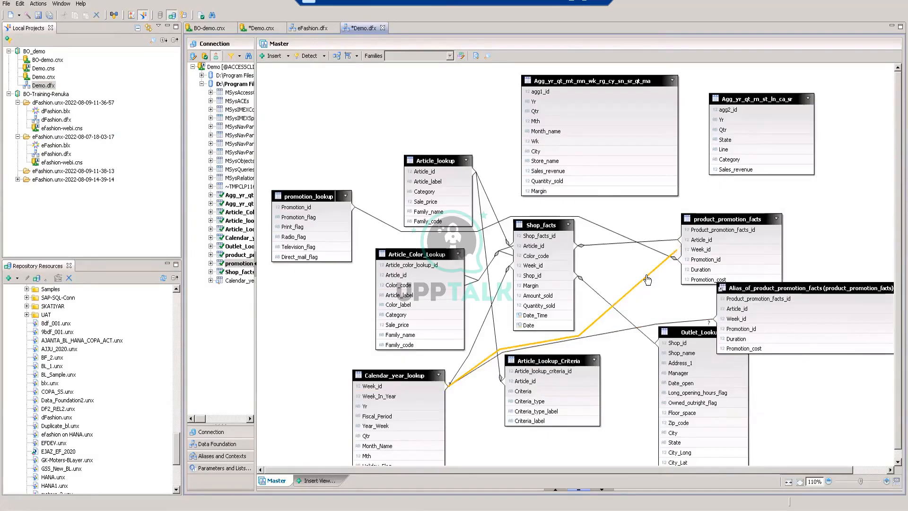
click(642, 290)
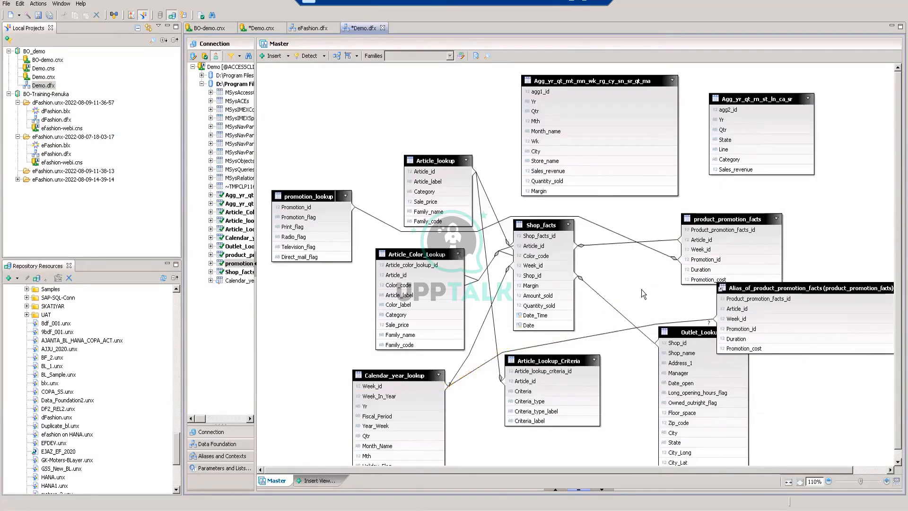
Detect the cardinality of the Week_id join between Calendar_year_lookup and the alias table, and save the join definition
double_click(653, 325)
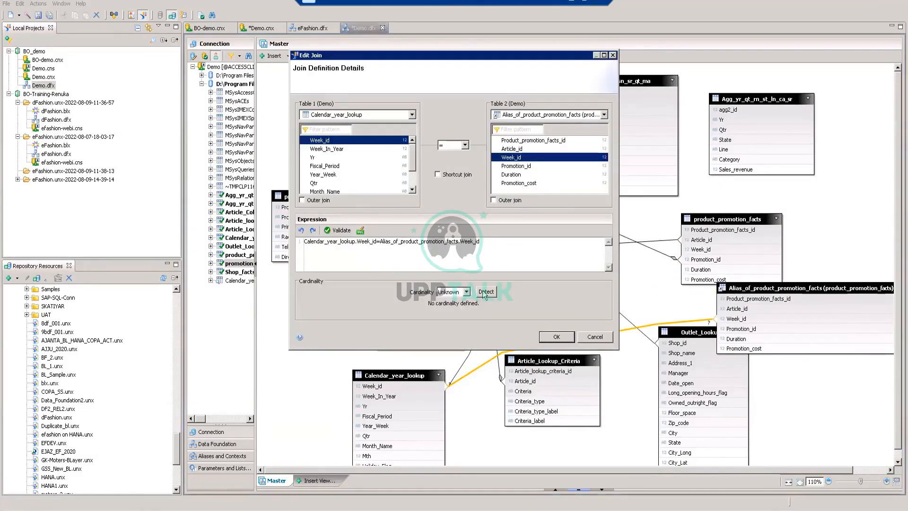
click(485, 292)
click(548, 337)
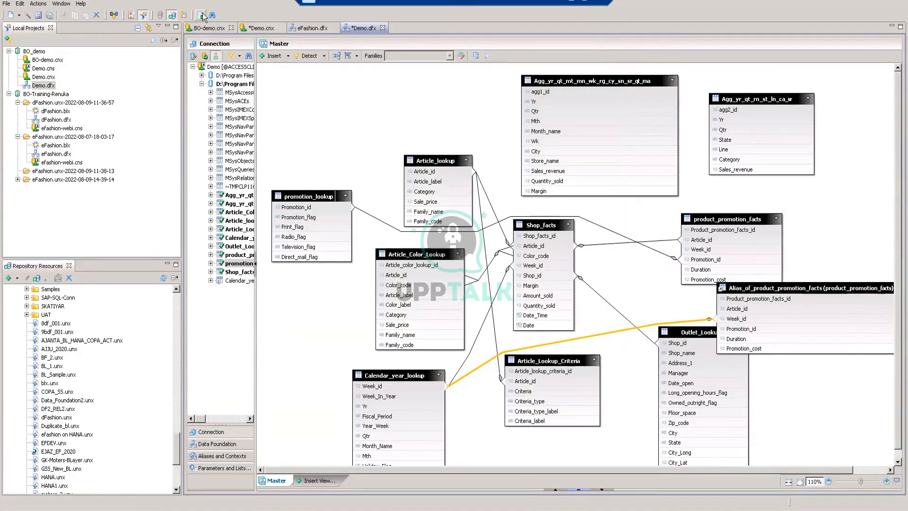
Run an integrity check with all Joins rules on the join between Calendar_year_lookup and the alias table
click(200, 15)
click(307, 145)
click(546, 321)
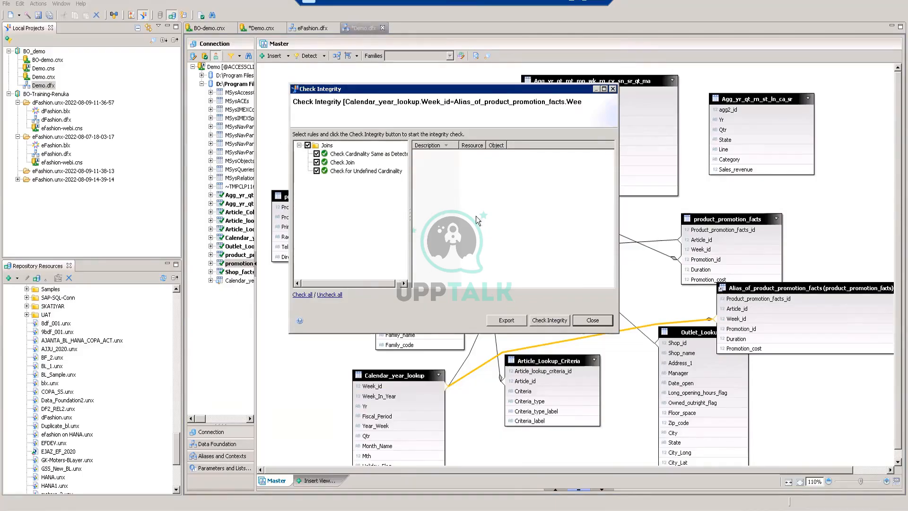
click(592, 320)
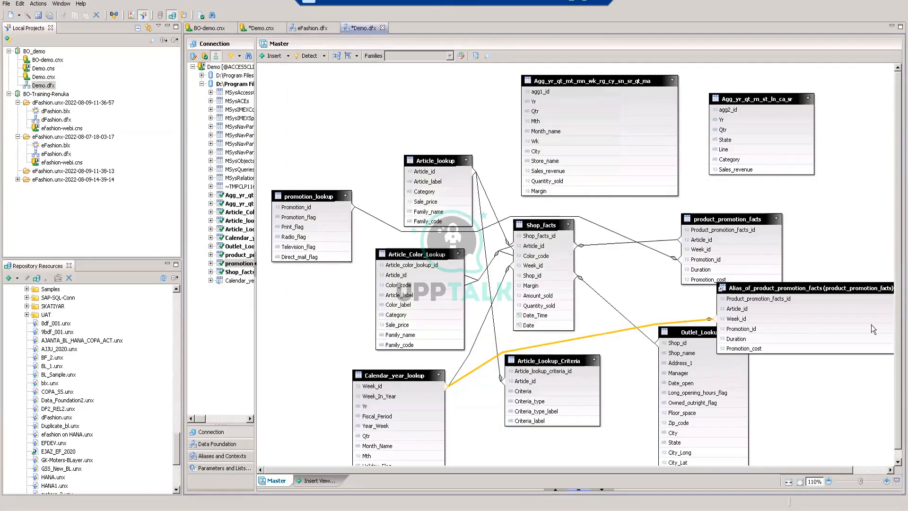
right_click(722, 218)
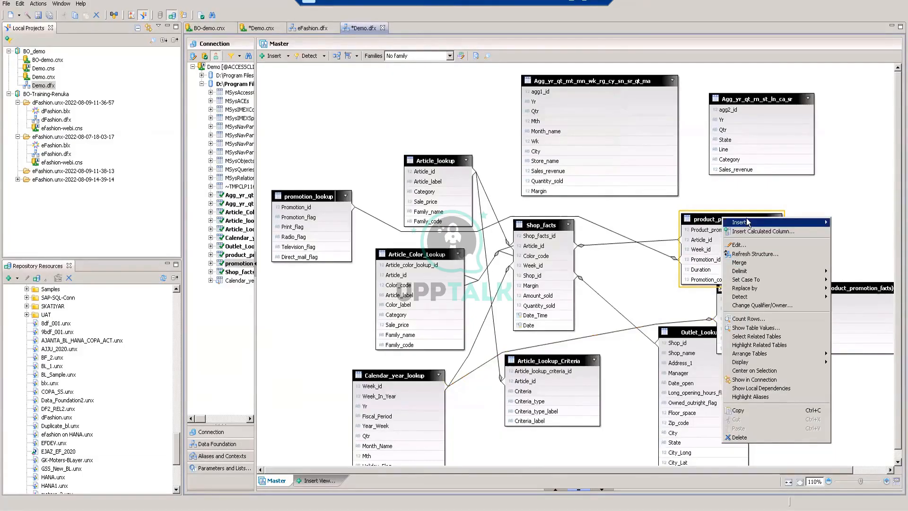
mouse_move(745, 222)
click(853, 222)
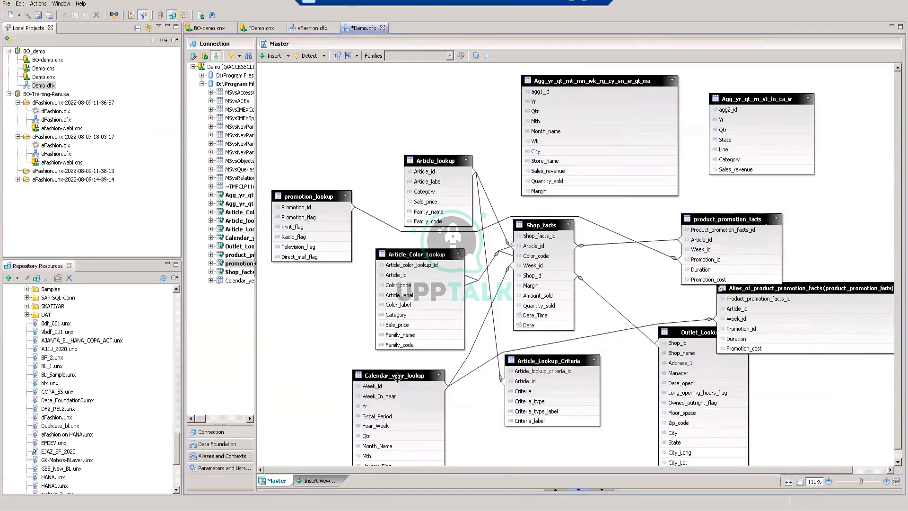
Show the data foundation's outline of joins and tables beside the diagram, with the properties area collapsed
mouse_move(742, 219)
click(217, 468)
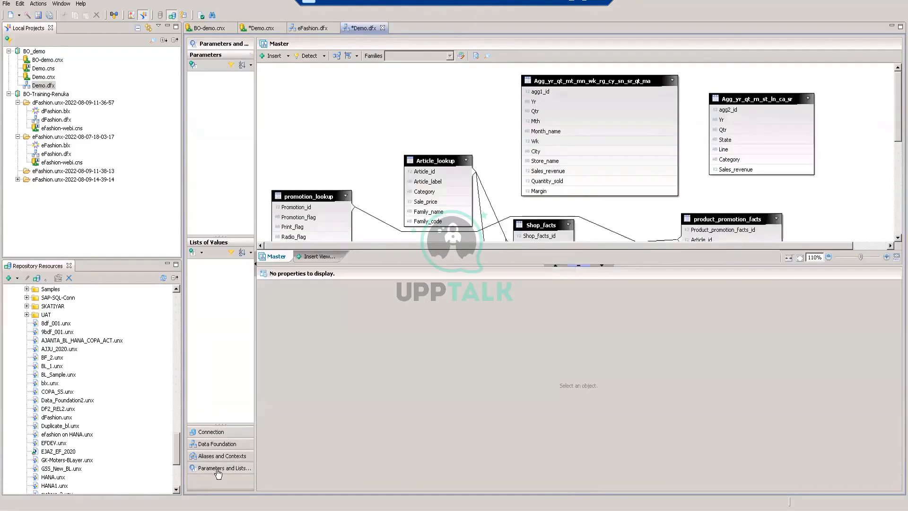
click(218, 446)
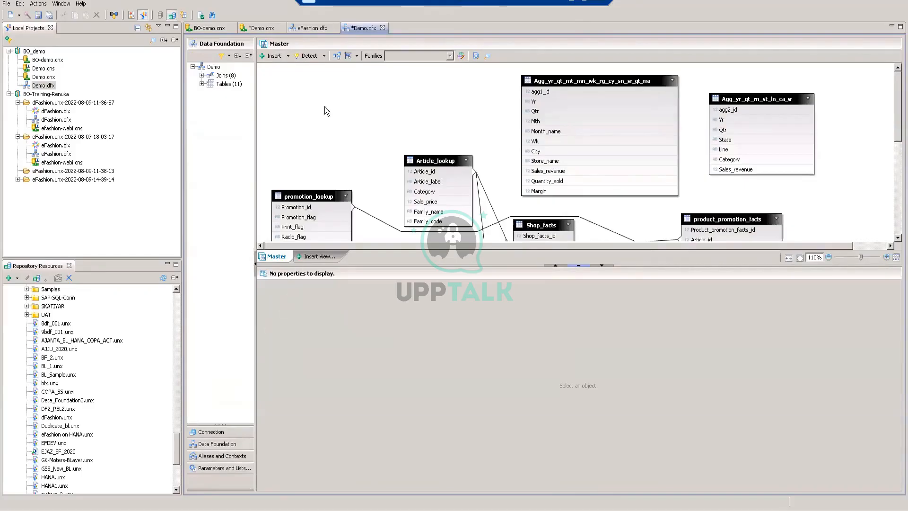
click(602, 266)
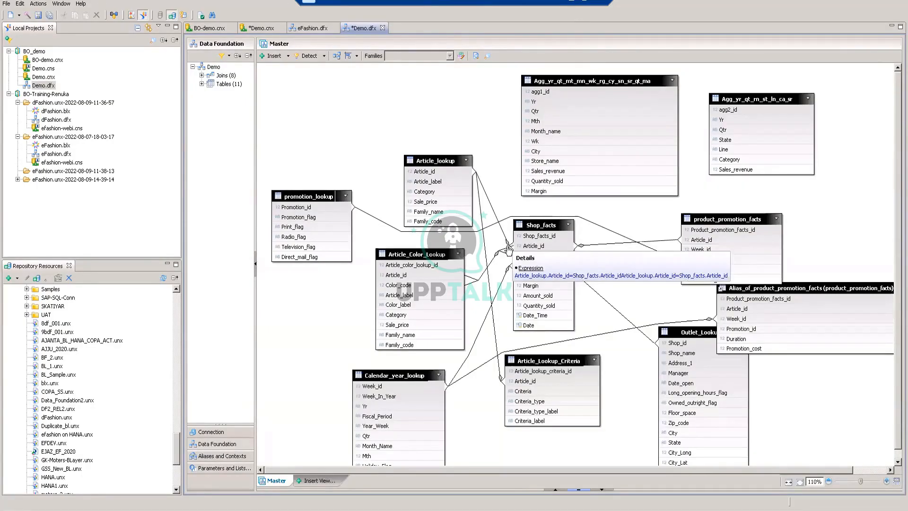
Examine the aggregate tables Agg_yr_qt_mt_mn_wk_rg_cy_sn_sr_qt_ma and Agg_yr_qt_rn_st_ln_ca_sr in the Master view
click(582, 80)
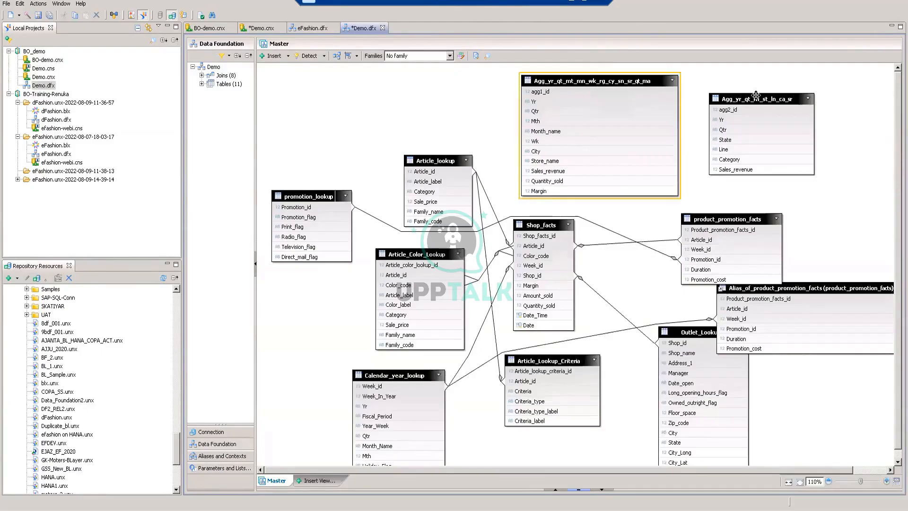
click(756, 99)
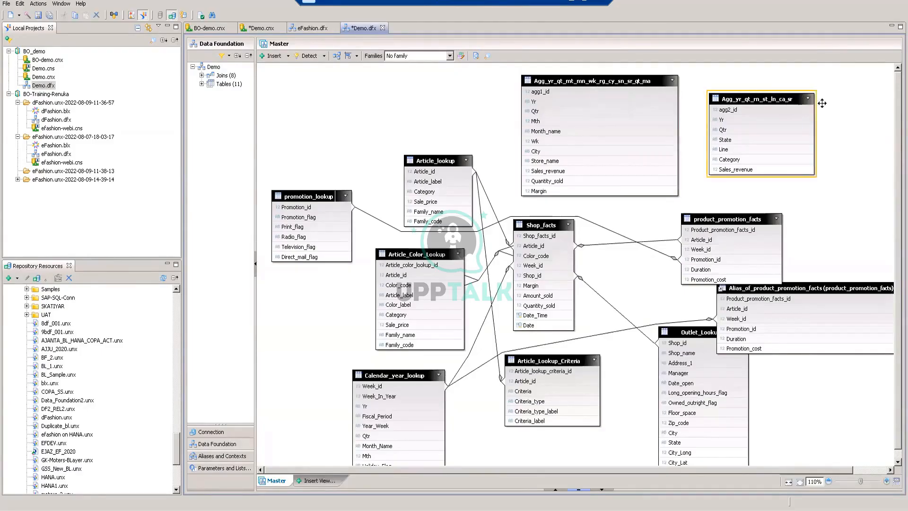
click(869, 109)
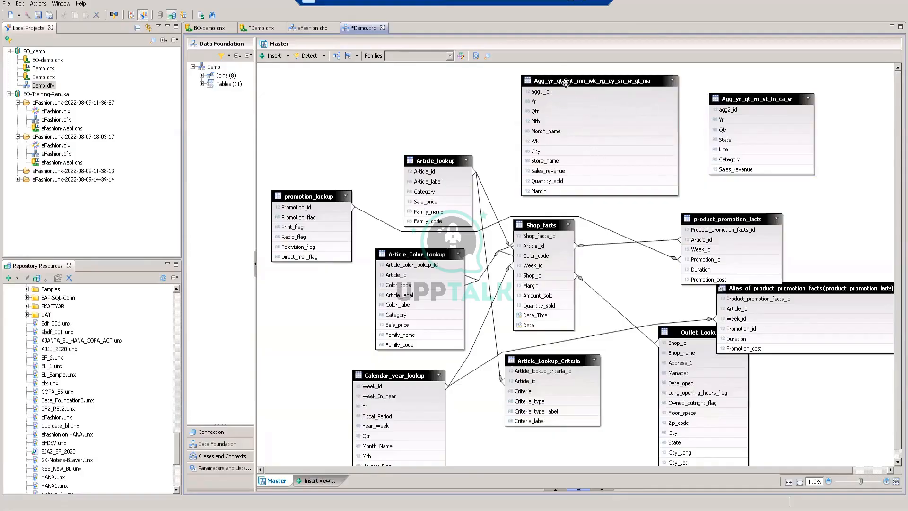
mouse_move(566, 81)
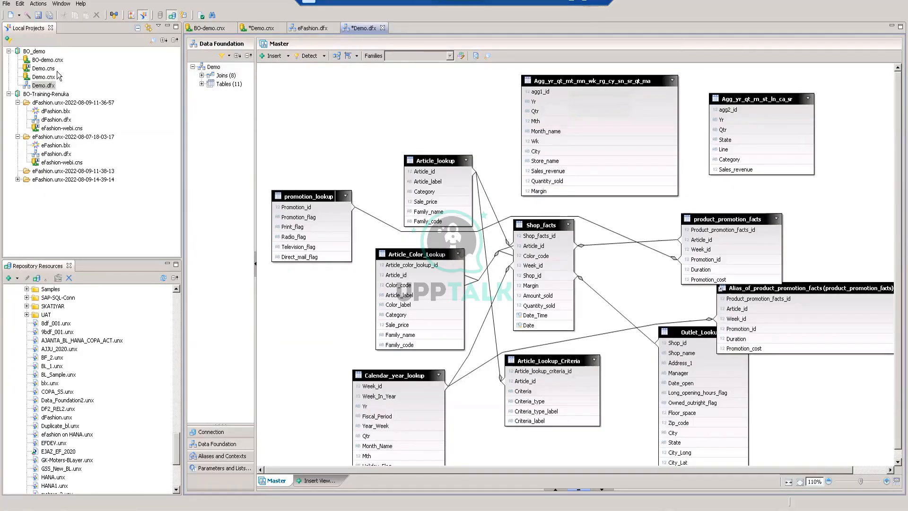
Open the eFashion.blx business layer and bring up the SELECT expression of the Sales revenue measure in the SQL expression editor
click(64, 146)
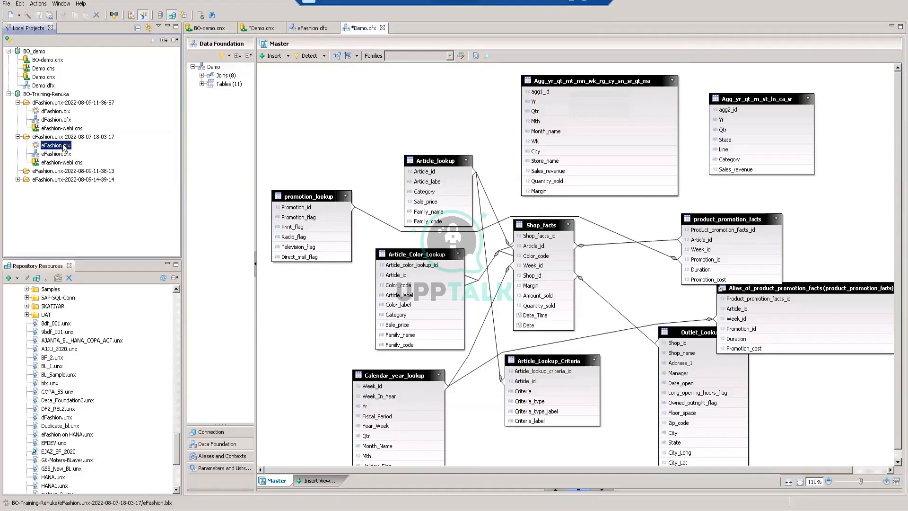
double_click(64, 146)
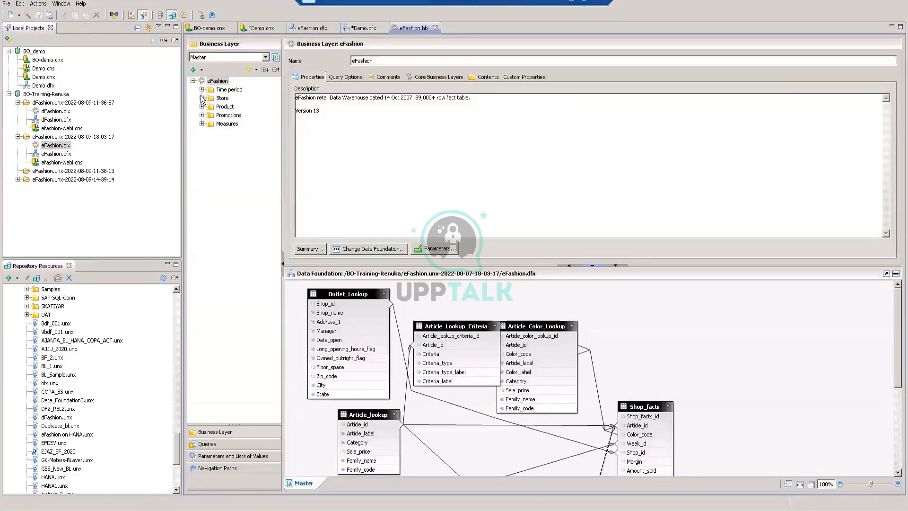
click(201, 124)
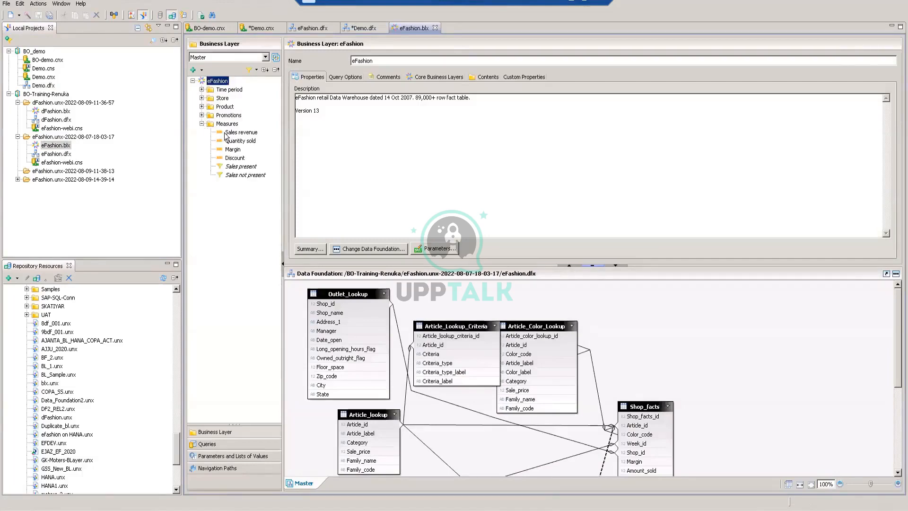
click(225, 134)
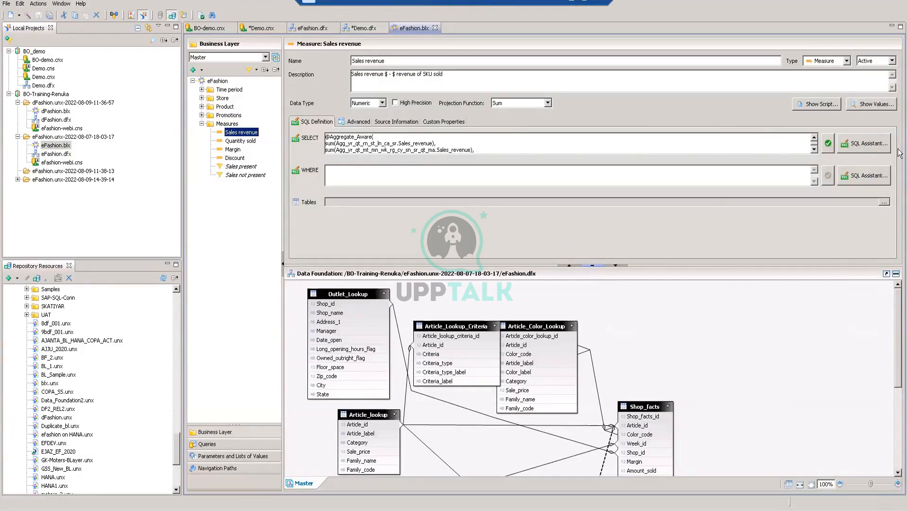
click(865, 143)
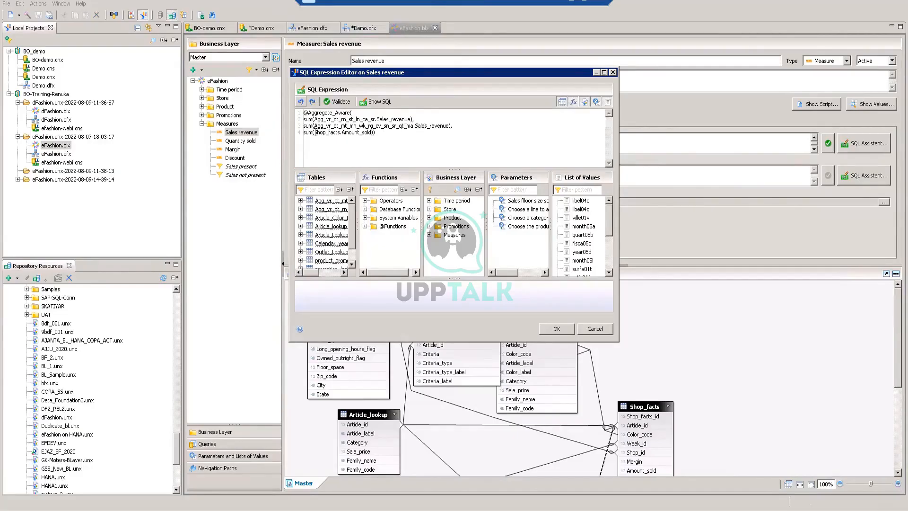
drag(373, 133, 314, 128)
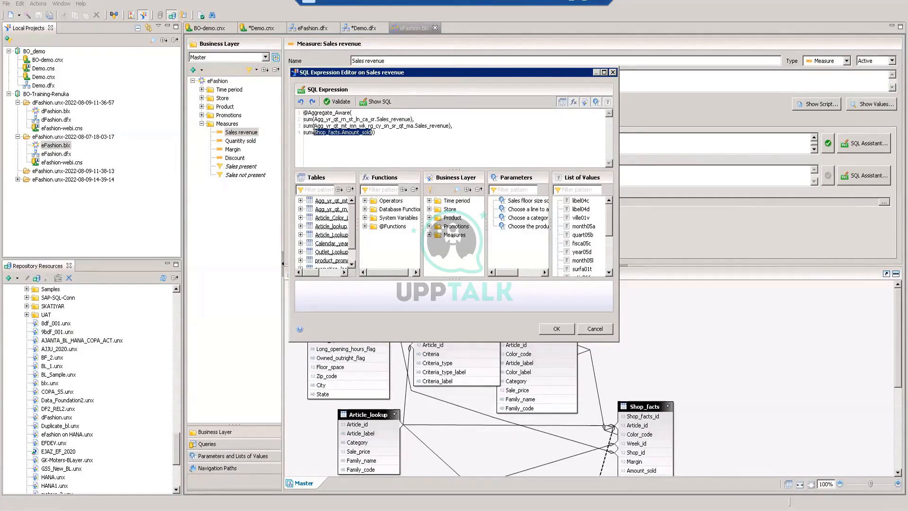
click(412, 118)
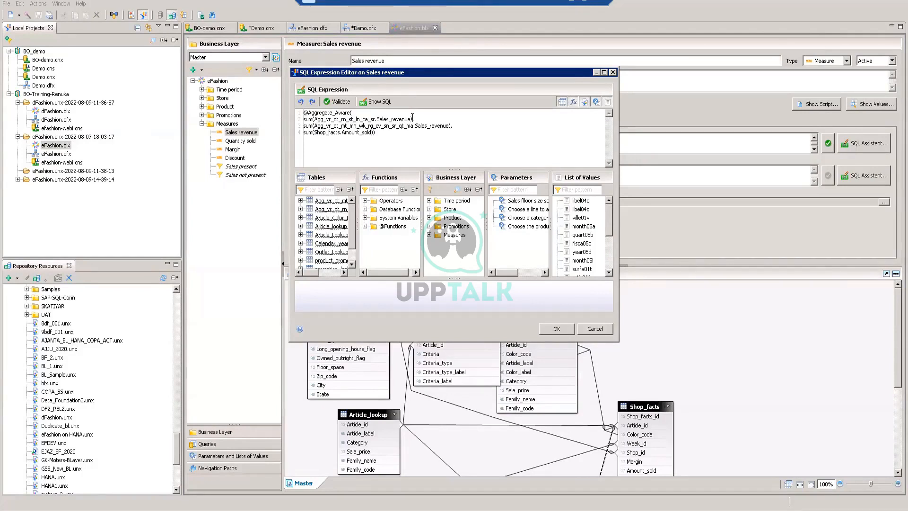
drag(412, 117, 302, 120)
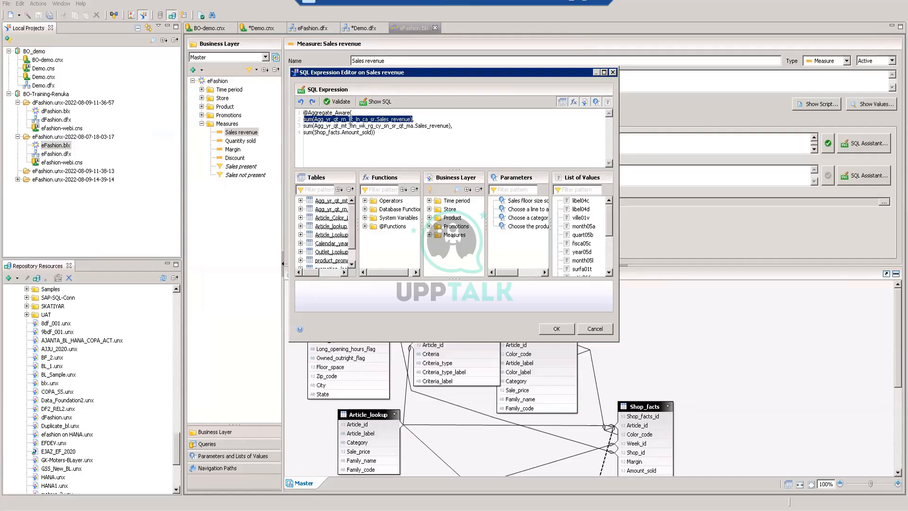
click(389, 133)
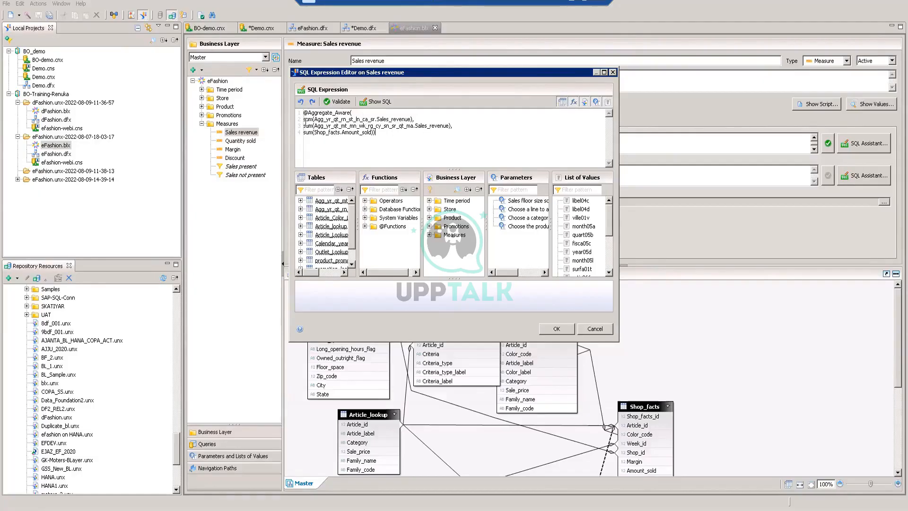
drag(421, 119, 303, 114)
drag(456, 128, 303, 126)
drag(376, 133, 303, 133)
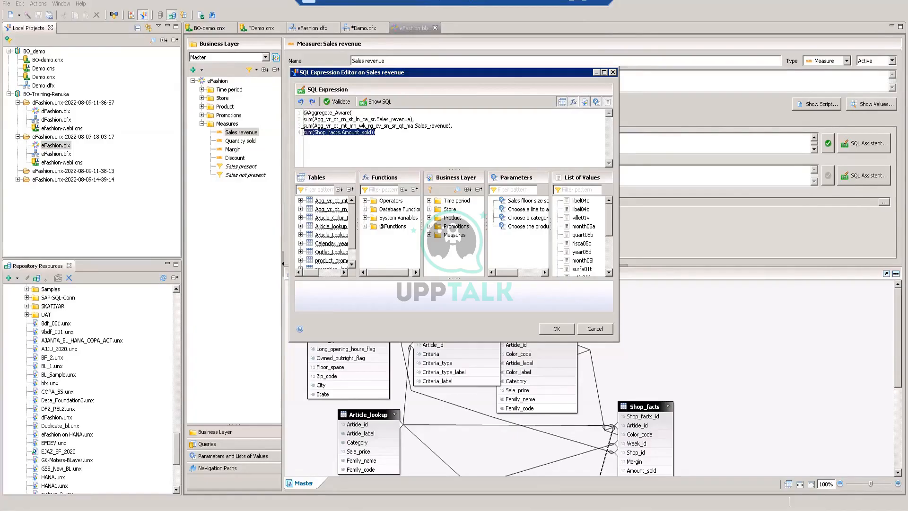
click(381, 137)
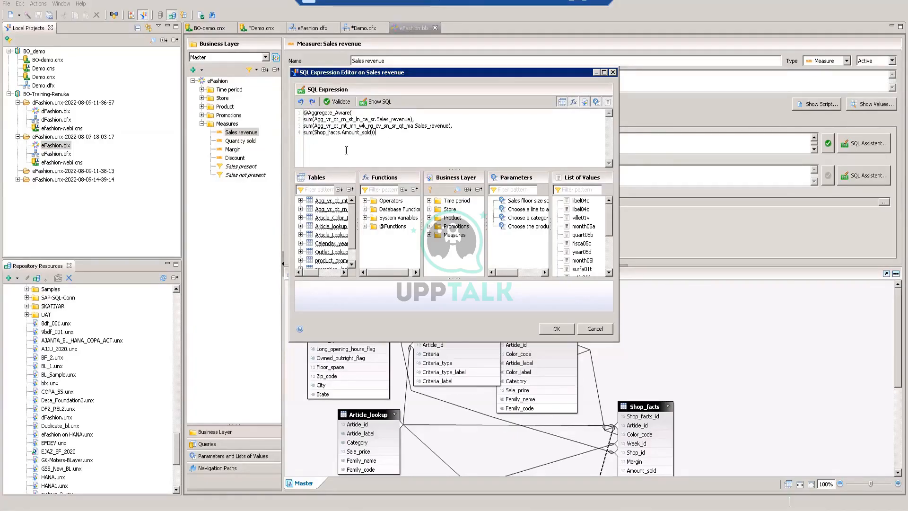
click(595, 328)
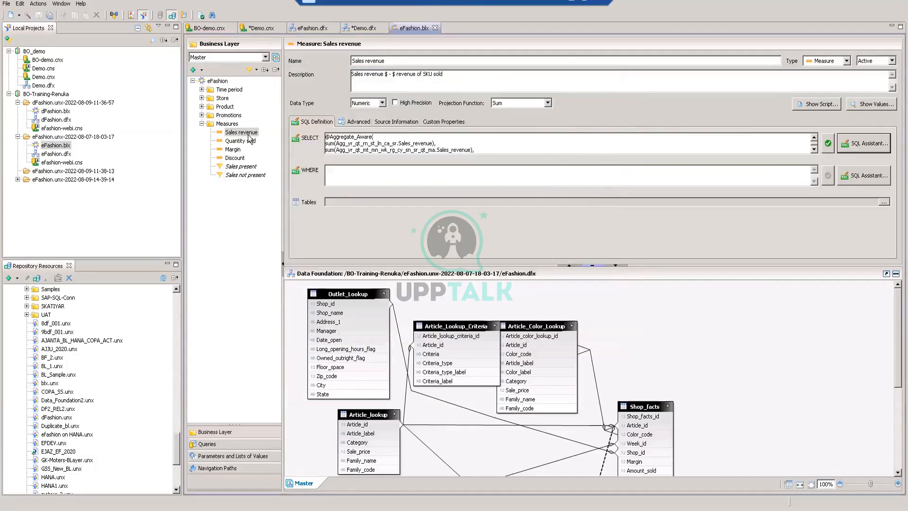
click(241, 141)
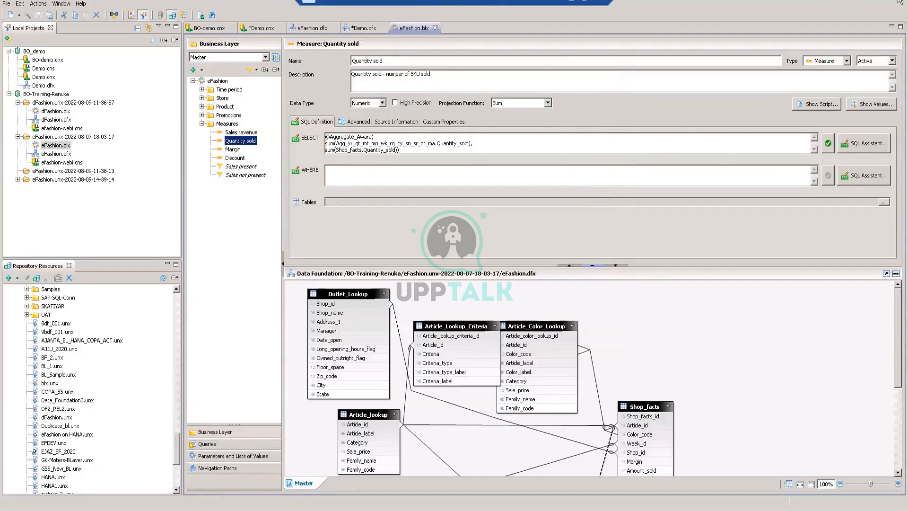
click(864, 143)
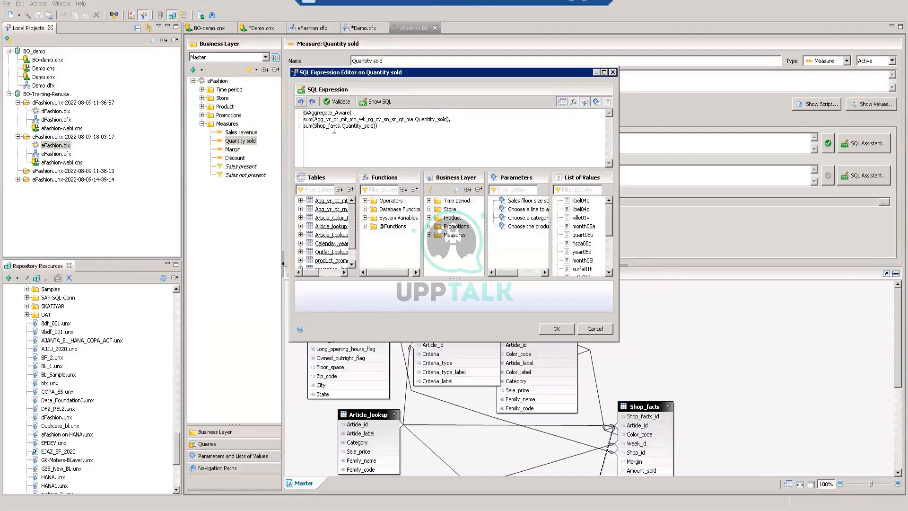
click(596, 329)
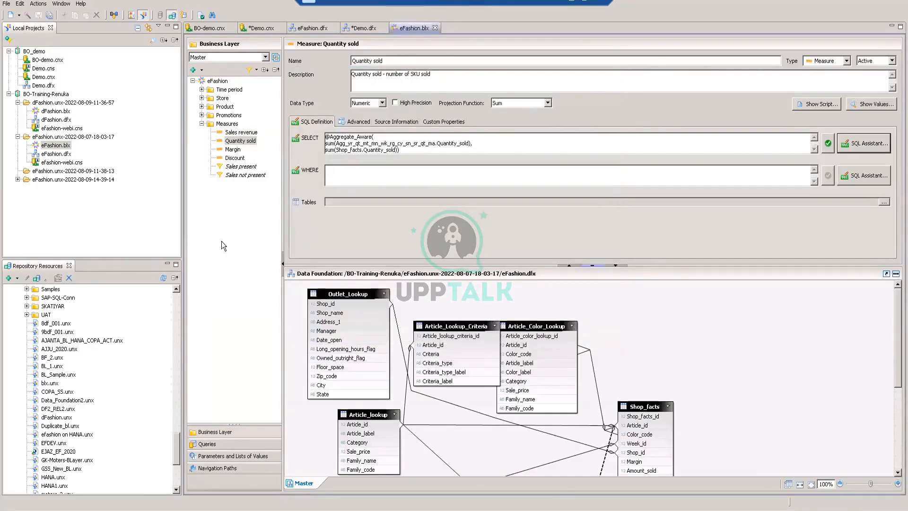
click(202, 124)
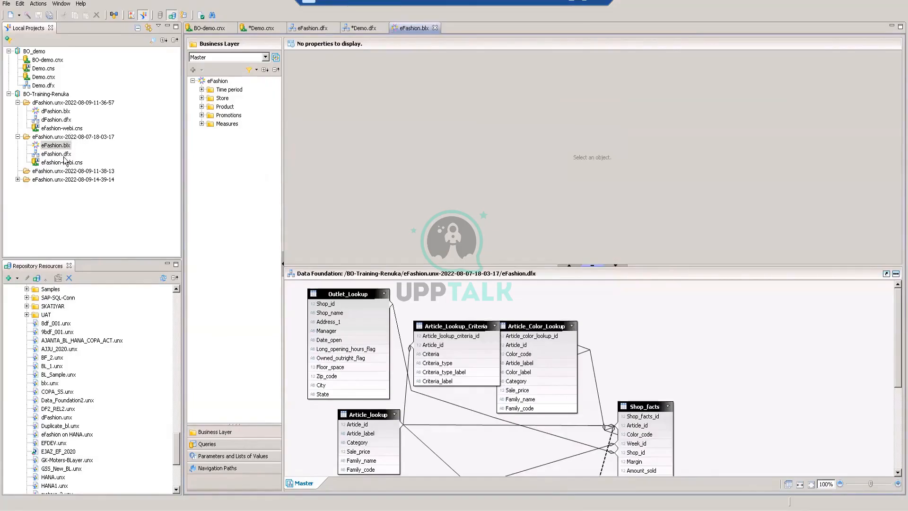
Insert an attribute named year-name under the Year dimension in the Time period folder, and change its type to Dimension
click(202, 90)
click(231, 98)
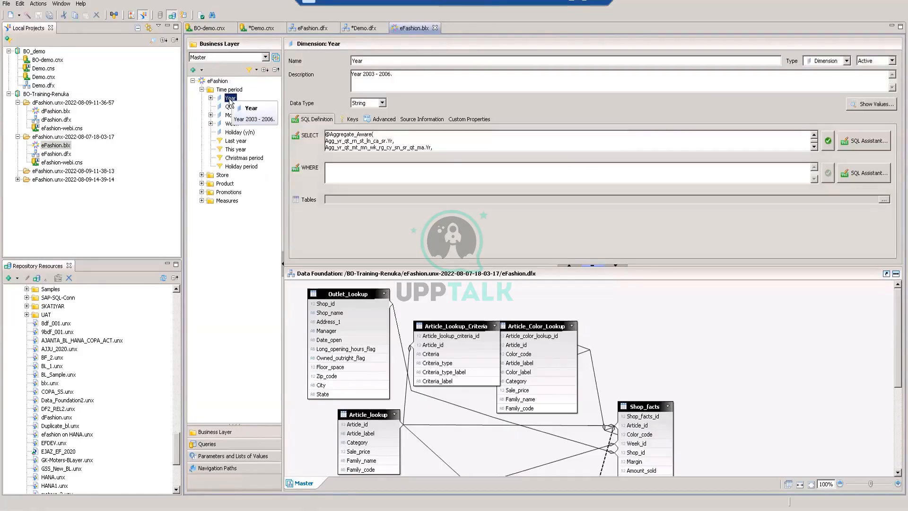
right_click(203, 226)
mouse_move(253, 235)
click(353, 235)
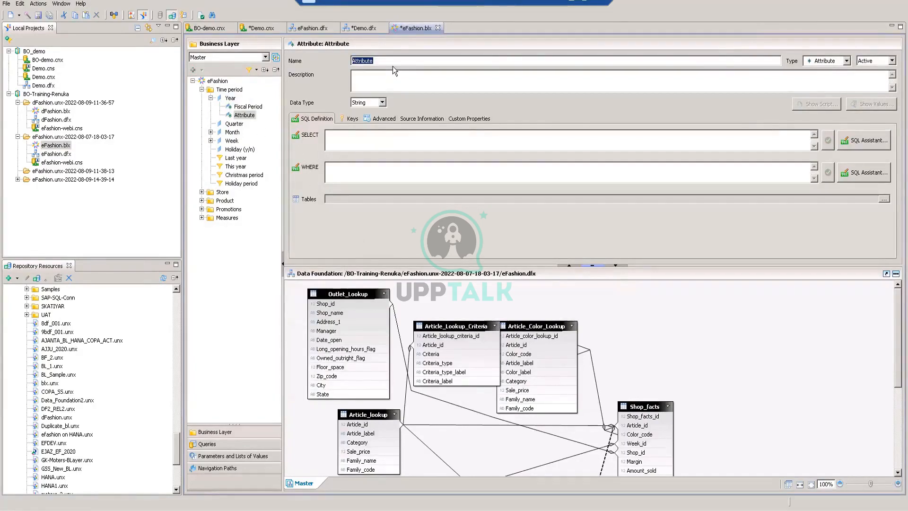
text(year-name)
click(556, 71)
click(846, 60)
click(825, 80)
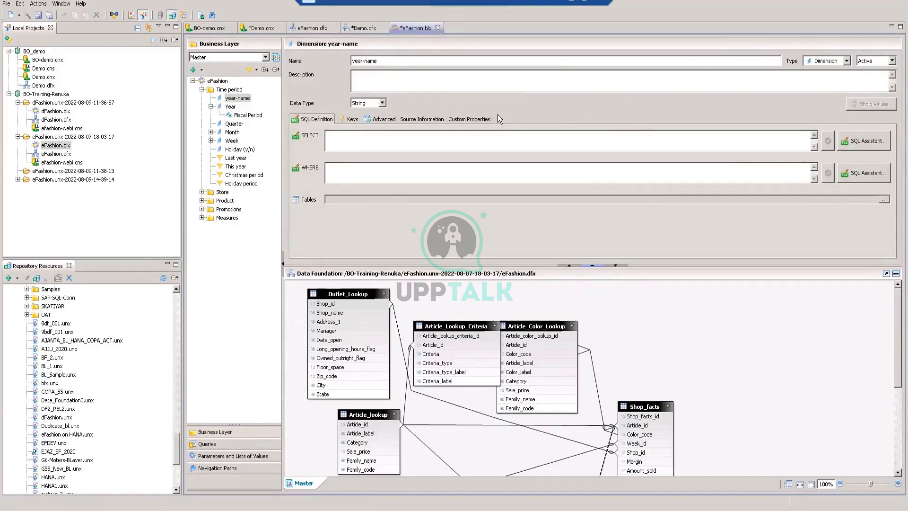
Keep year-name as a Dimension, try Calendar_year_lookup.Yr as its SELECT expression with validation, and cancel the SQL expression editor
click(846, 61)
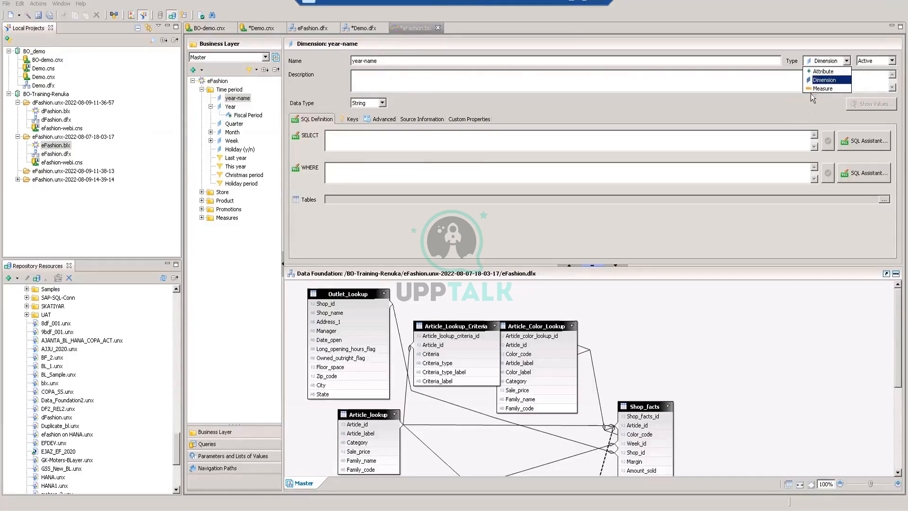
click(824, 81)
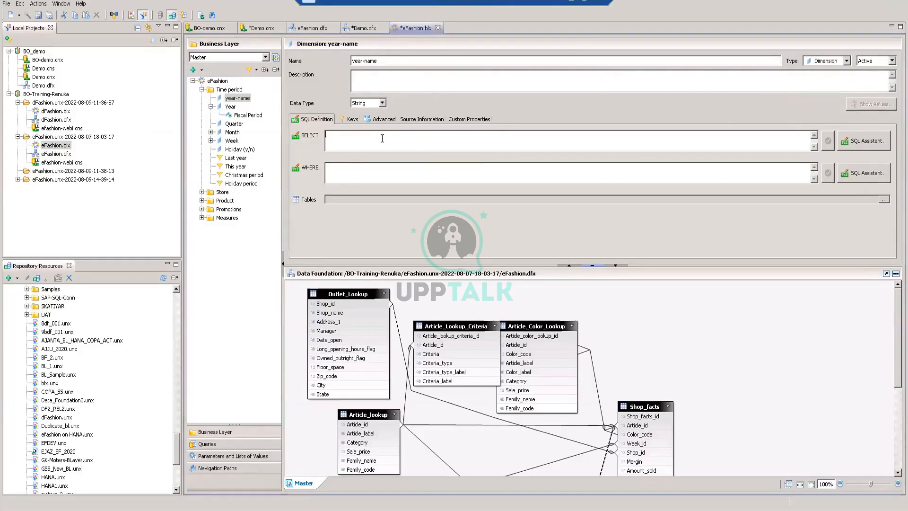
click(862, 144)
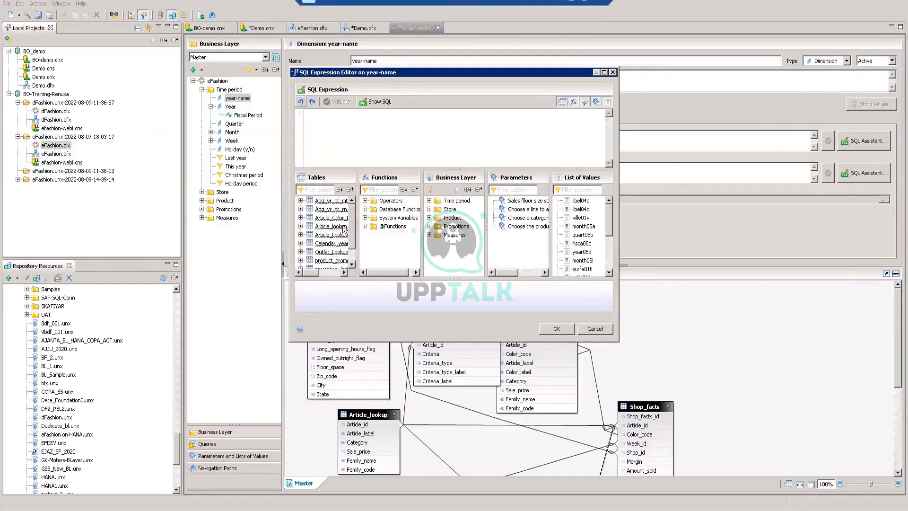
click(301, 243)
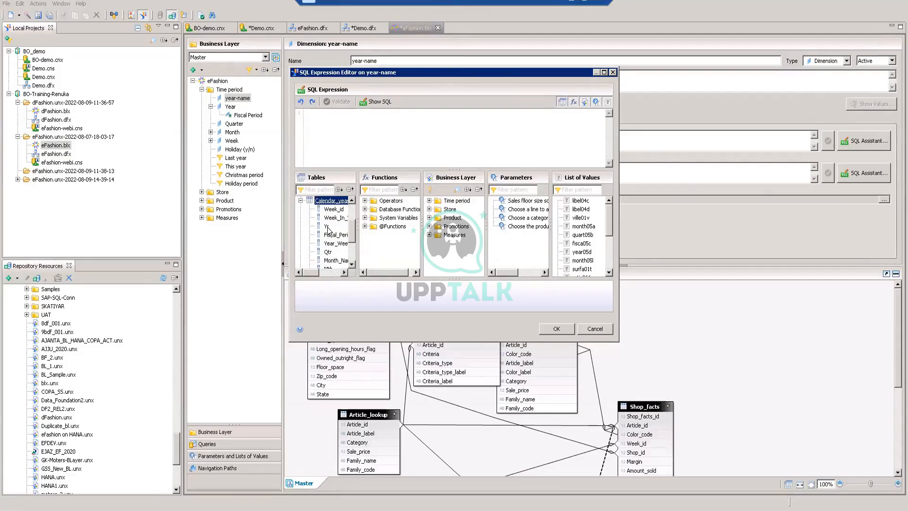
double_click(328, 226)
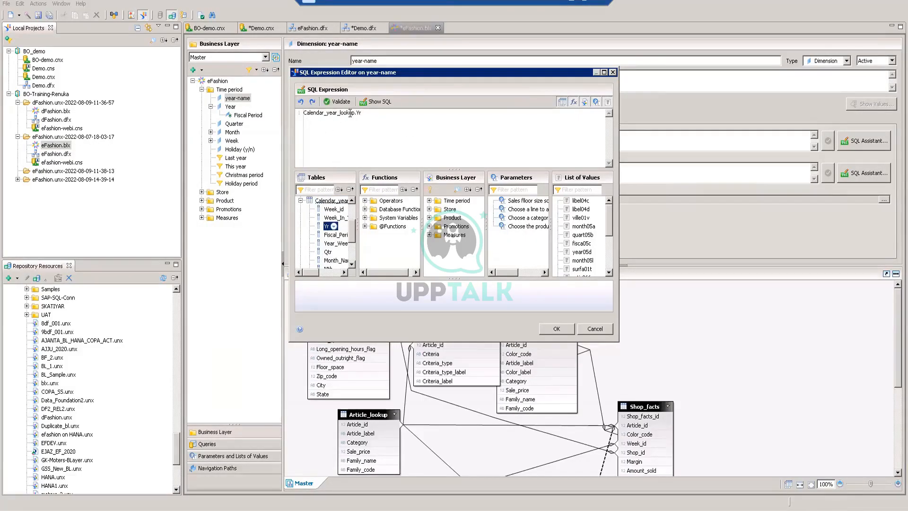
click(337, 101)
click(553, 219)
click(592, 329)
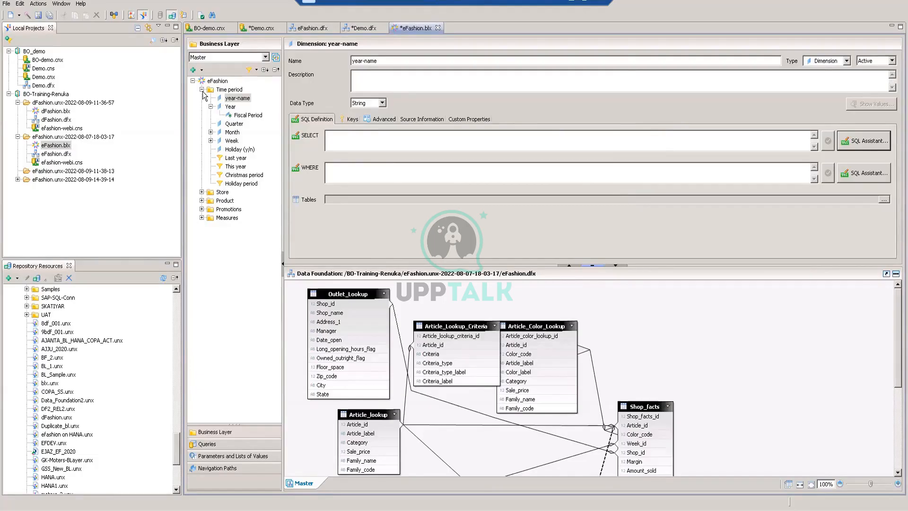
Collapse the Time period folder and review the commands offered for the Outlet_Lookup table in the business layer's data foundation view
click(201, 89)
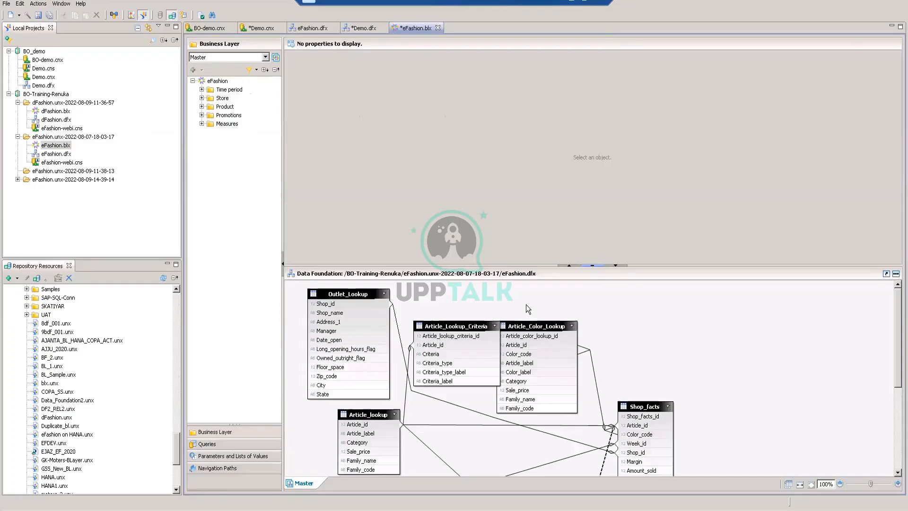
drag(897, 318, 898, 298)
mouse_move(394, 305)
mouse_move(403, 351)
right_click(361, 295)
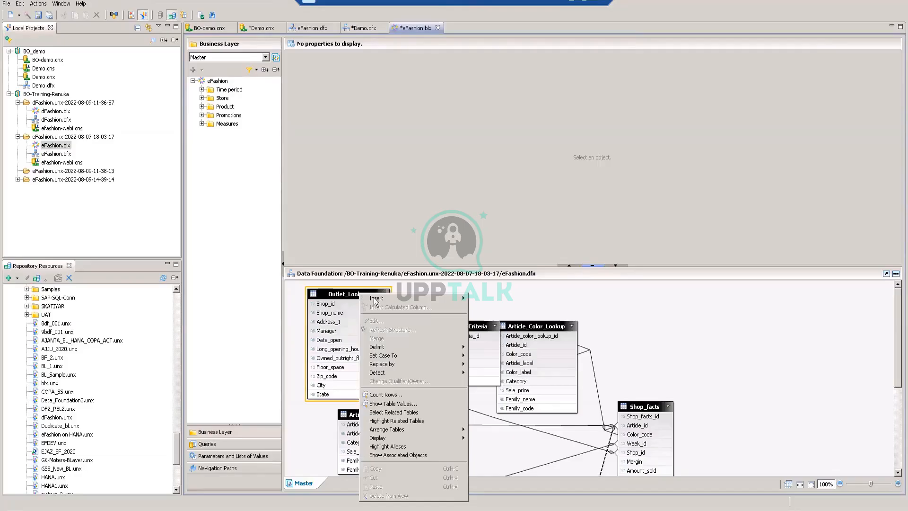
mouse_move(376, 302)
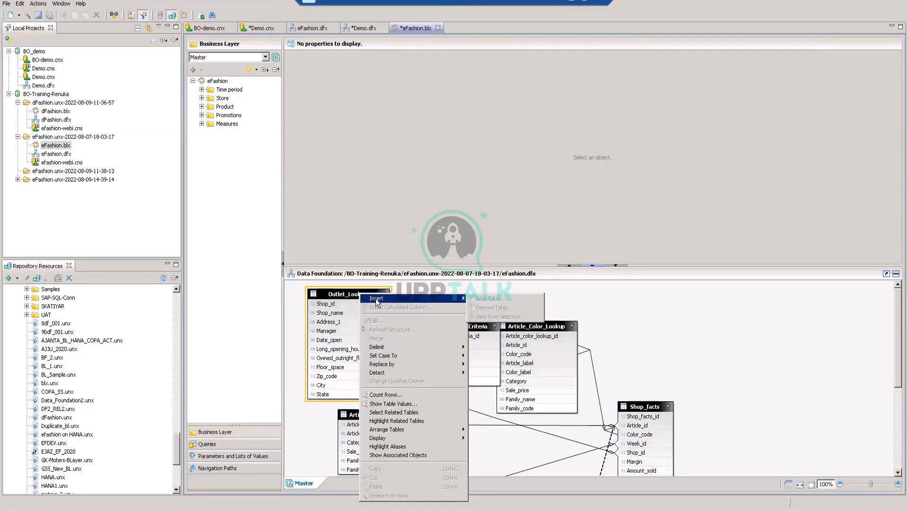
click(747, 314)
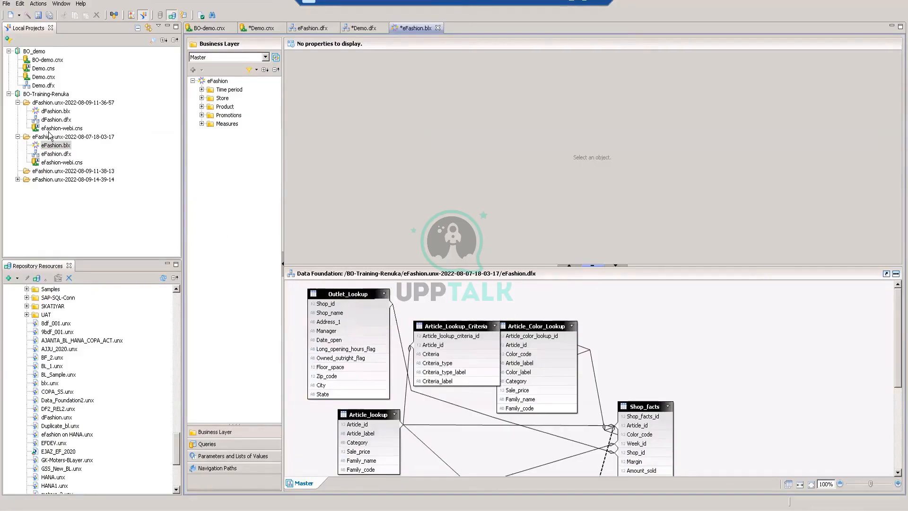
Switch to the Demo.dfx data foundation and review the promotion_lookup table's column properties without changing them
click(56, 113)
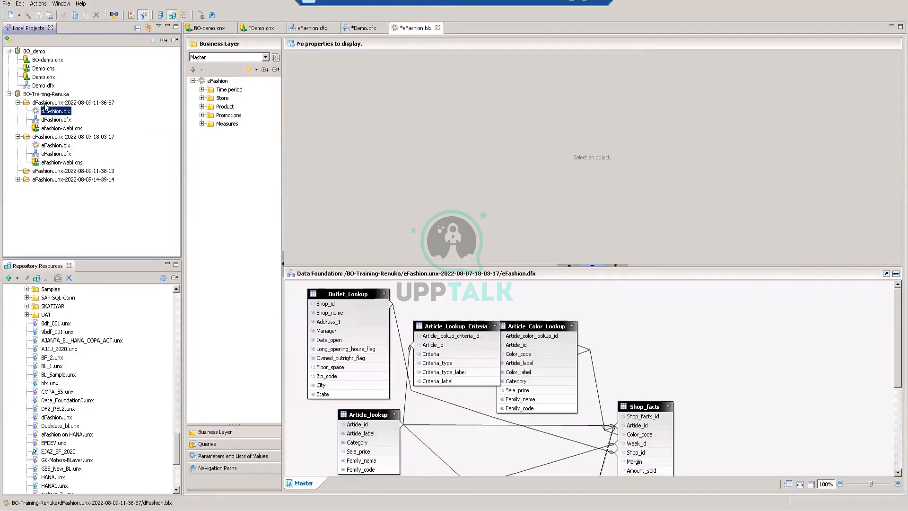
click(43, 87)
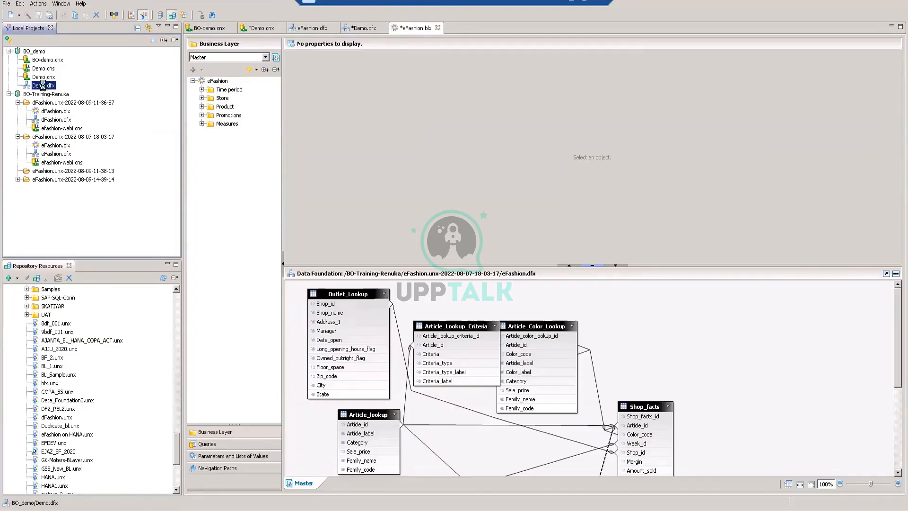
double_click(44, 86)
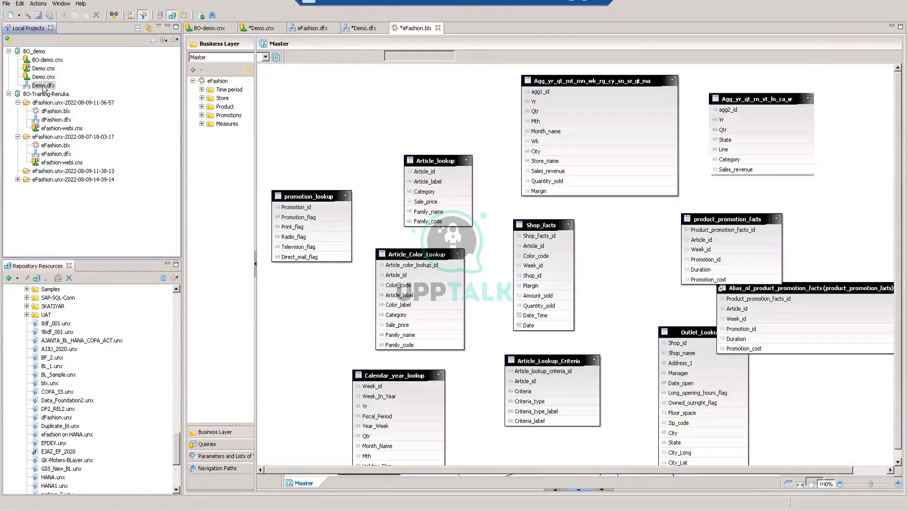
right_click(311, 198)
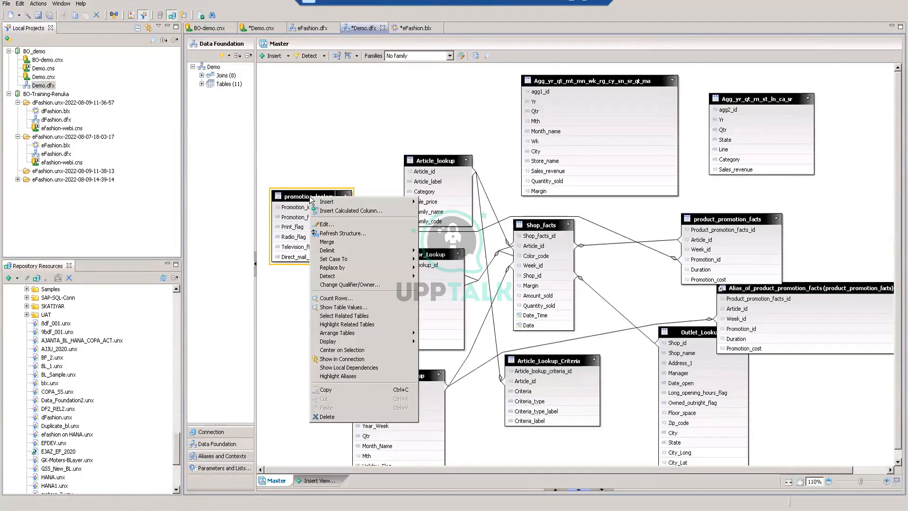
click(325, 226)
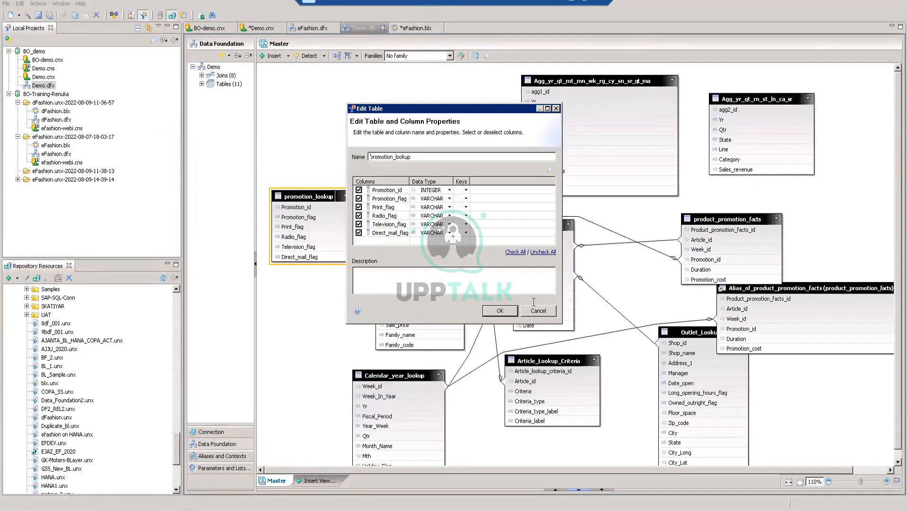
click(546, 311)
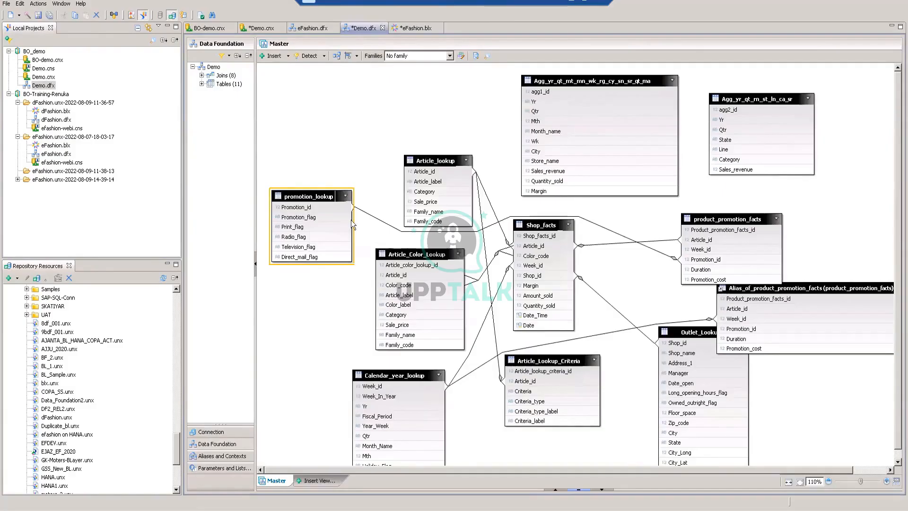
Review the replacement table types offered for promotion_lookup, and inspect the expression of its join to product_promotion_facts
right_click(319, 195)
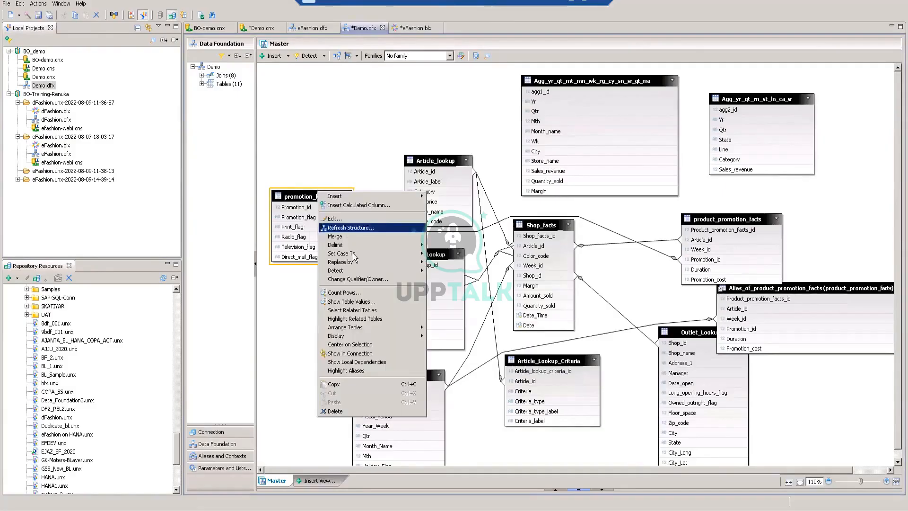
mouse_move(350, 264)
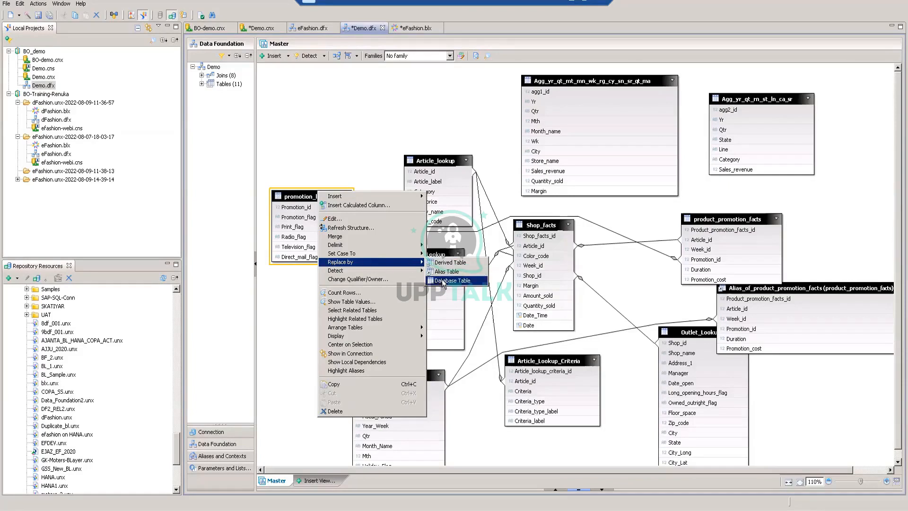
click(364, 143)
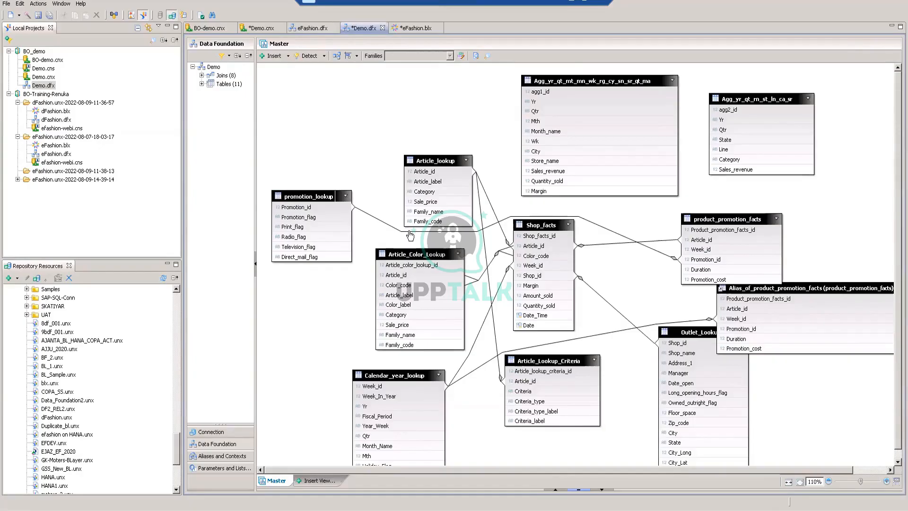
mouse_move(410, 237)
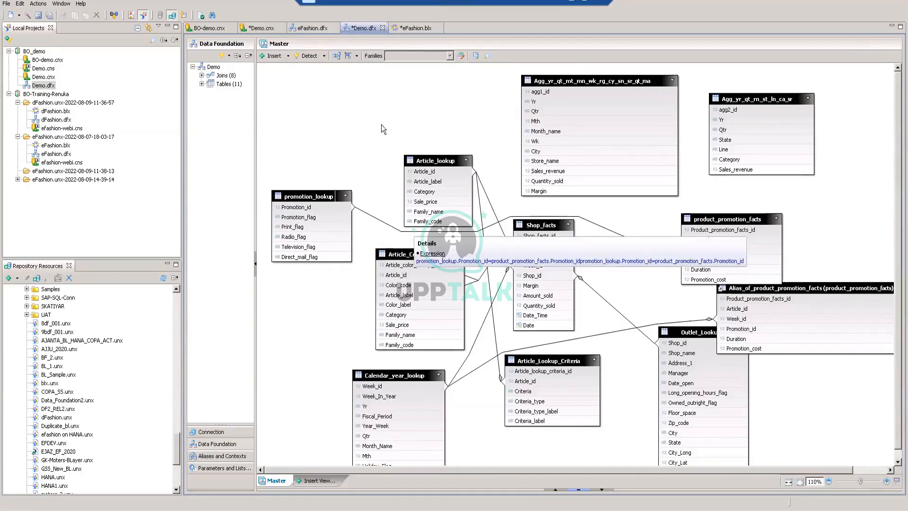